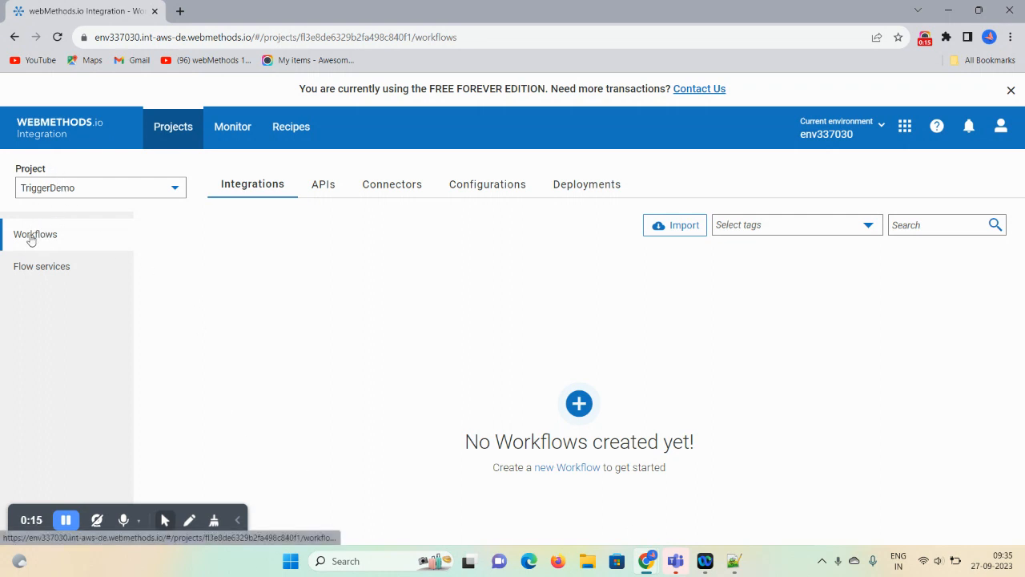
Step: Create a new workflow from scratch in the TriggerDemo project
{"action": "left_click", "coordinate": [579, 404]}
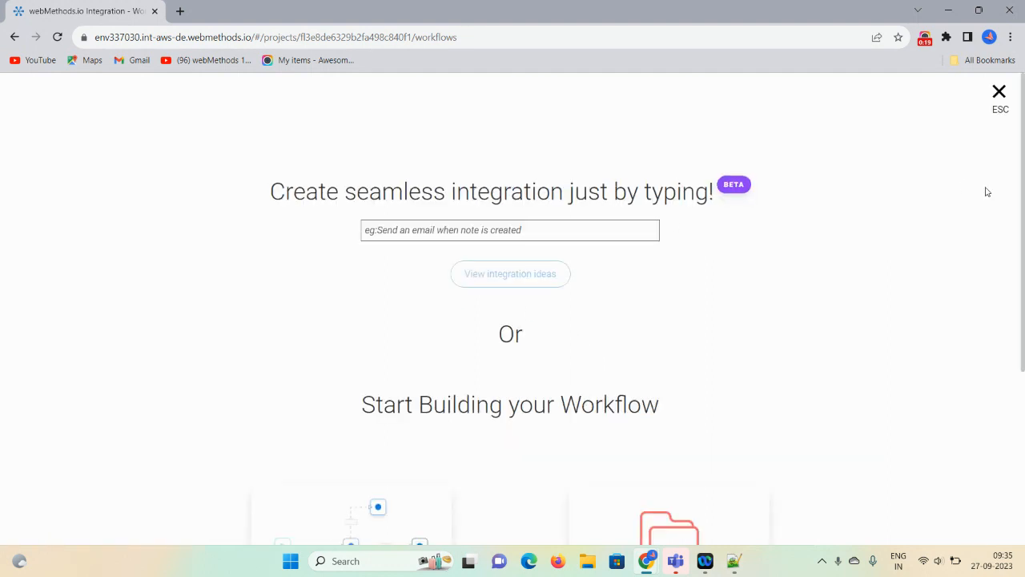
{"action": "left_click_drag", "start_coordinate": [1023, 171], "coordinate": [1024, 344]}
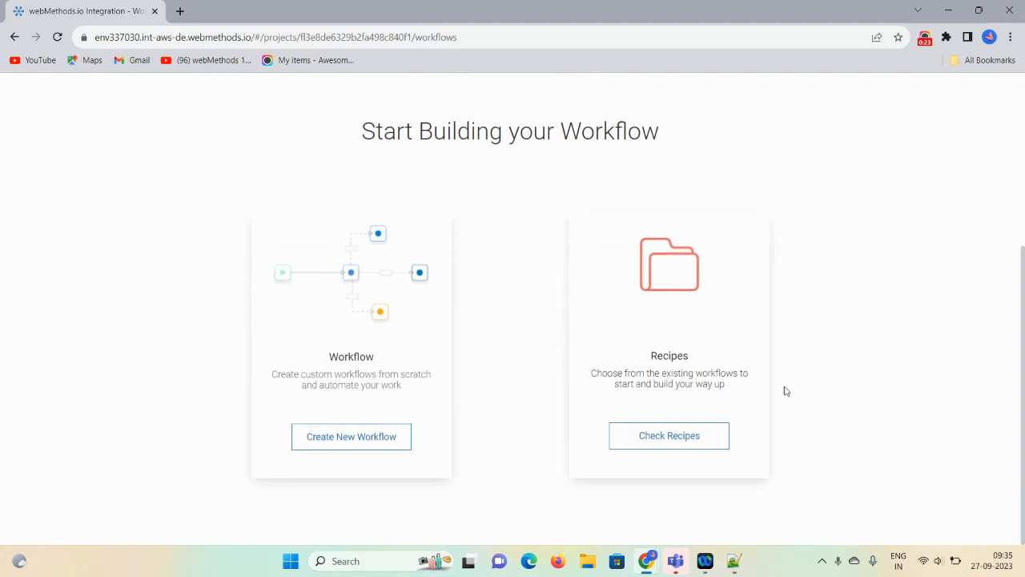
{"action": "left_click", "coordinate": [363, 440]}
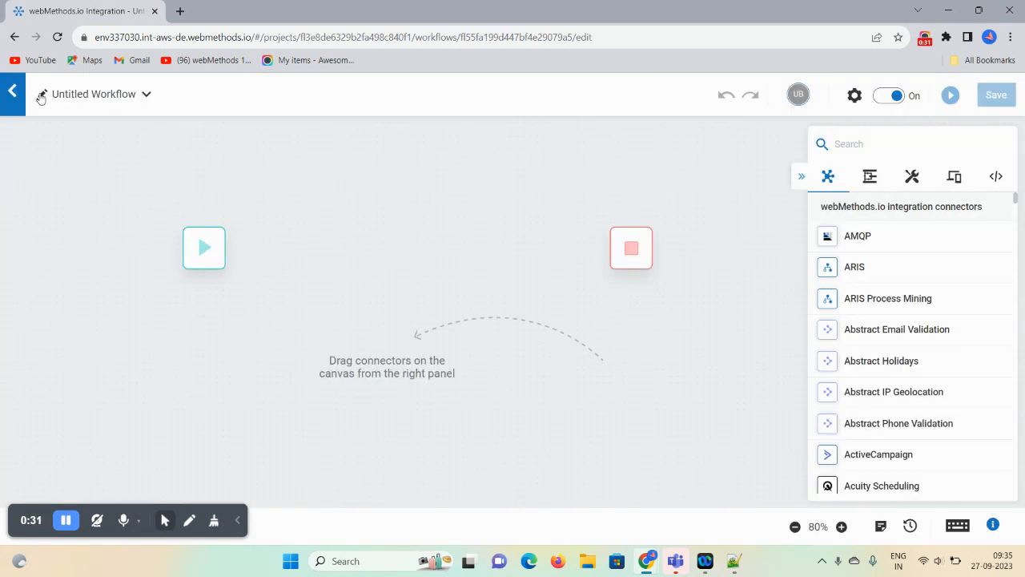
Step: Rename the untitled workflow to WebhookTrigger
{"action": "left_click", "coordinate": [40, 96]}
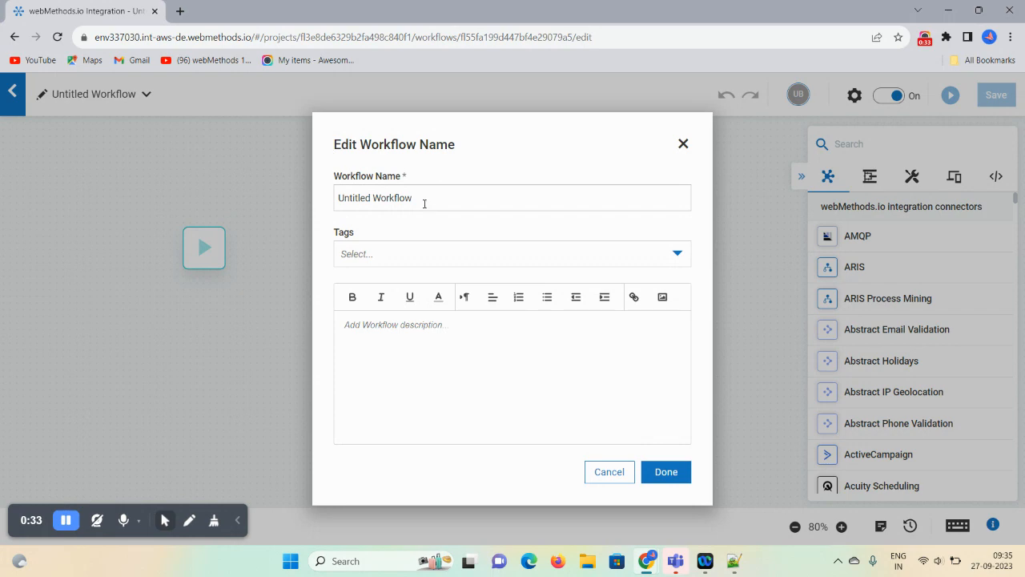
{"action": "left_click_drag", "start_coordinate": [426, 203], "coordinate": [327, 210]}
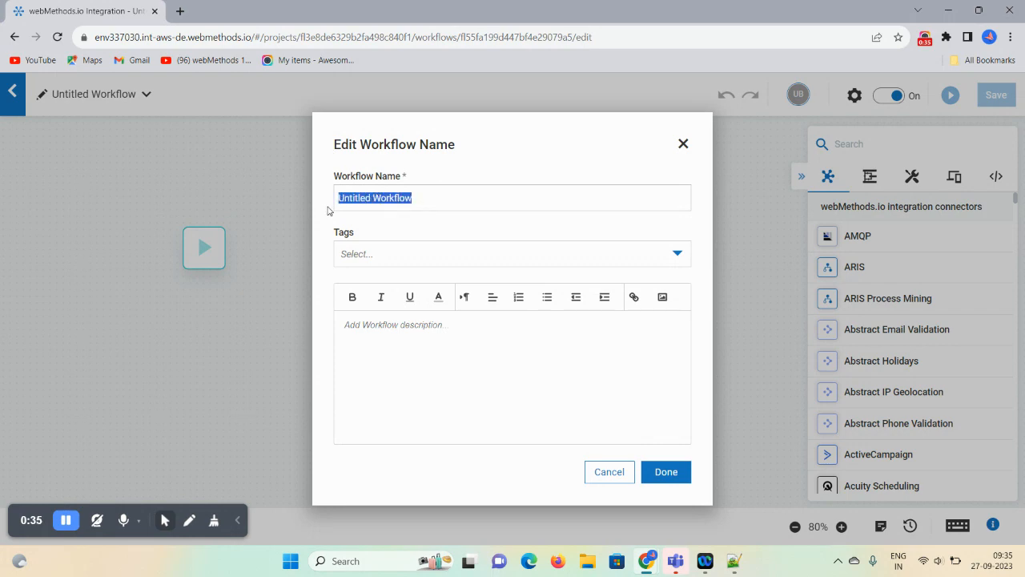
{"action": "type", "text": "we"}
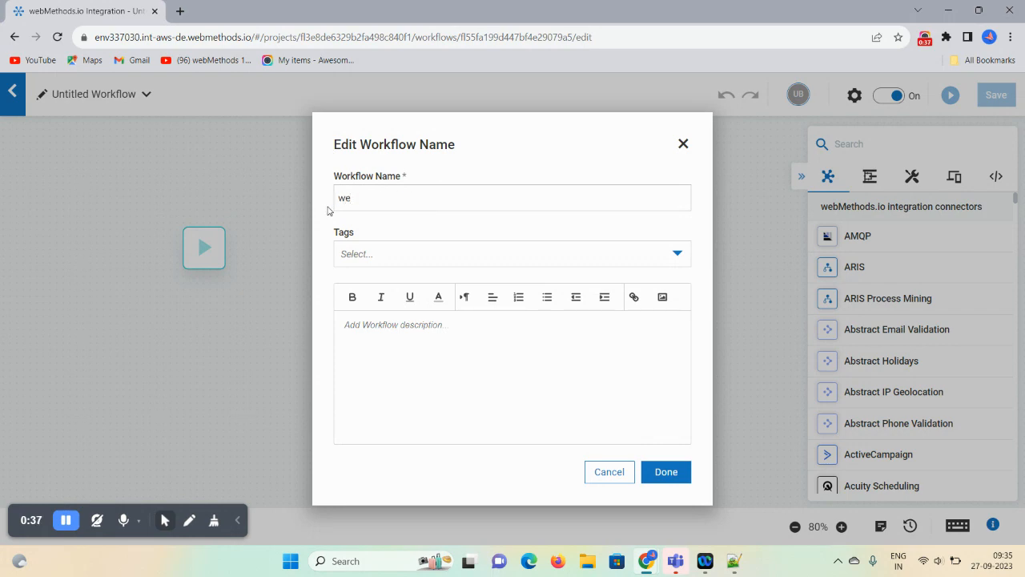
{"action": "key", "text": "BackSpace"}
{"action": "key", "text": "BackSpace"}
{"action": "type", "text": "WebhookTrigger"}
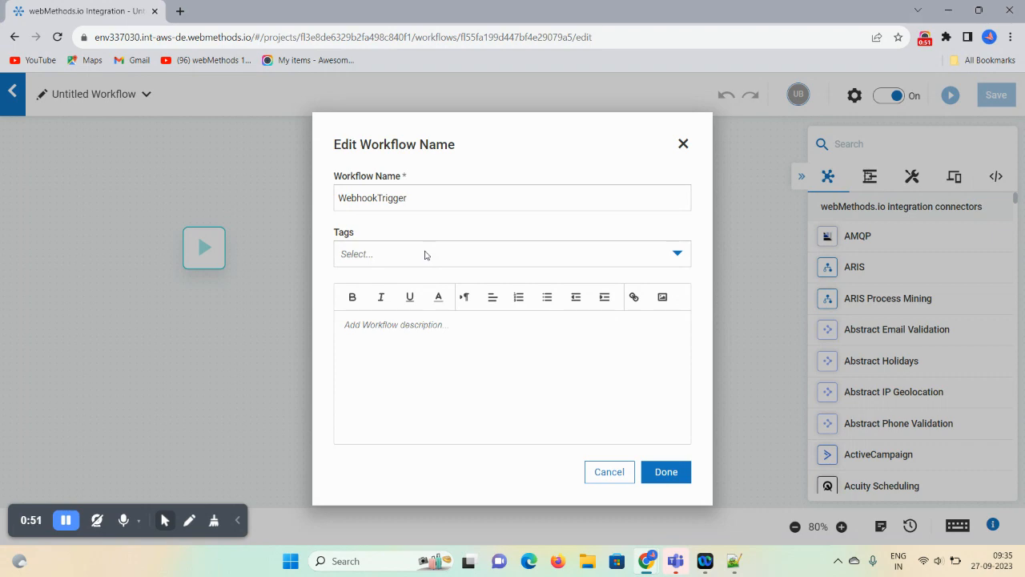
{"action": "left_click", "coordinate": [678, 481]}
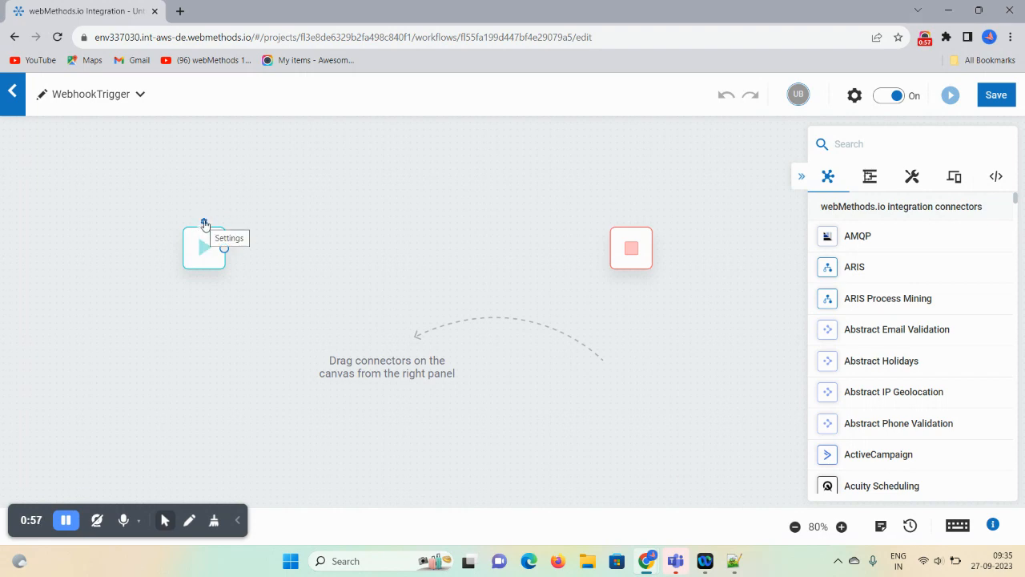
Step: Choose Webhook as the trigger in the settings of the workflow's start node and continue to its payload configuration
{"action": "left_click", "coordinate": [204, 224]}
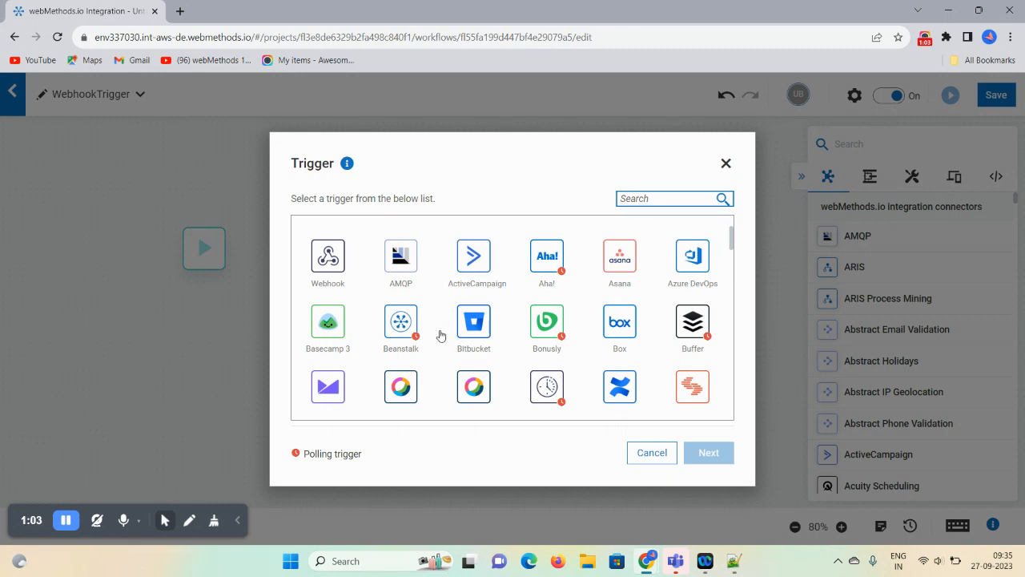
{"action": "left_click", "coordinate": [323, 258]}
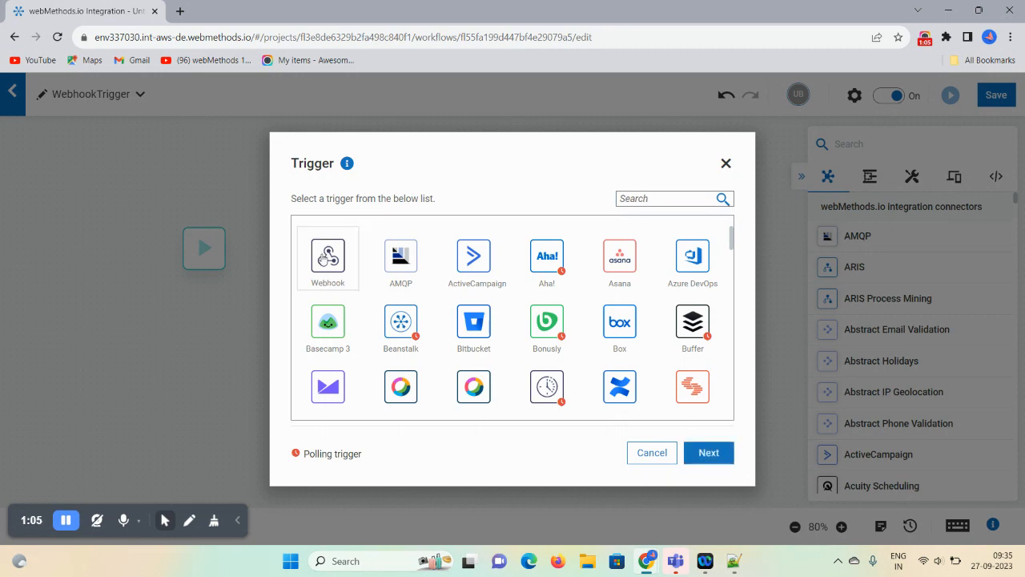
{"action": "left_click", "coordinate": [709, 453]}
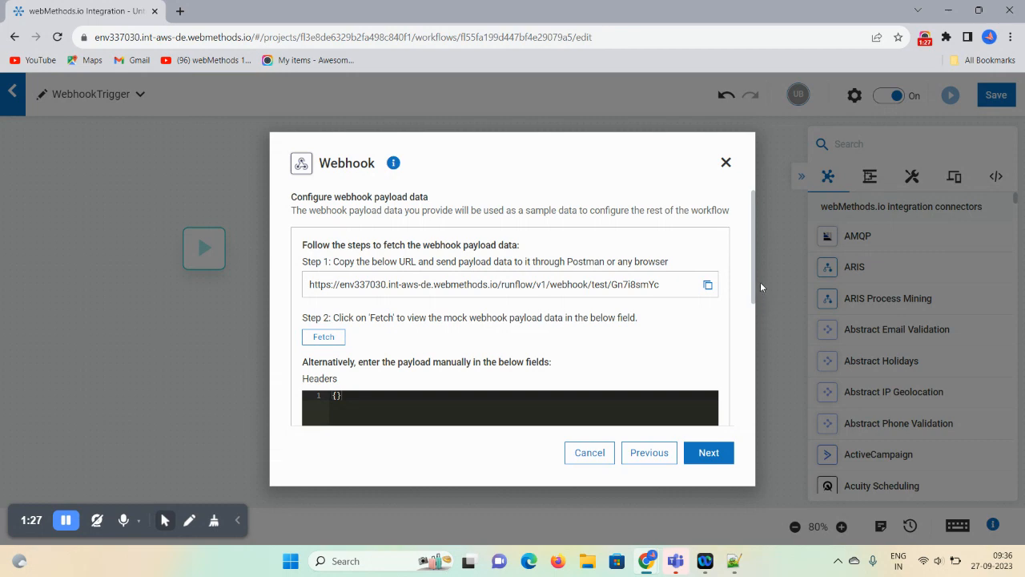
Step: Copy the webhook's test URL from the payload configuration
{"action": "left_click_drag", "start_coordinate": [753, 417], "coordinate": [720, 321]}
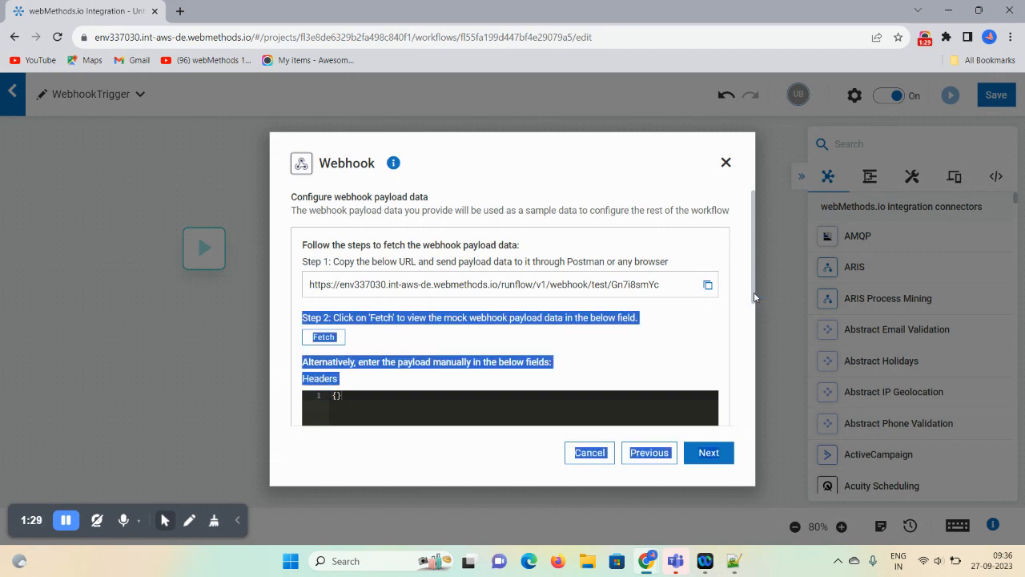
{"action": "left_click", "coordinate": [721, 321]}
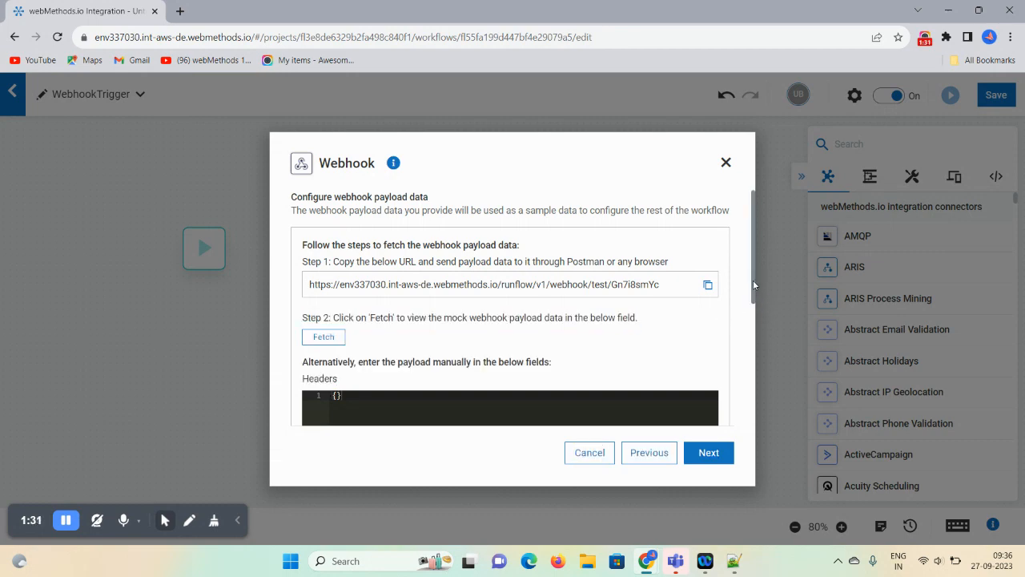
{"action": "left_click_drag", "start_coordinate": [753, 282], "coordinate": [755, 314]}
{"action": "left_click", "coordinate": [336, 327]}
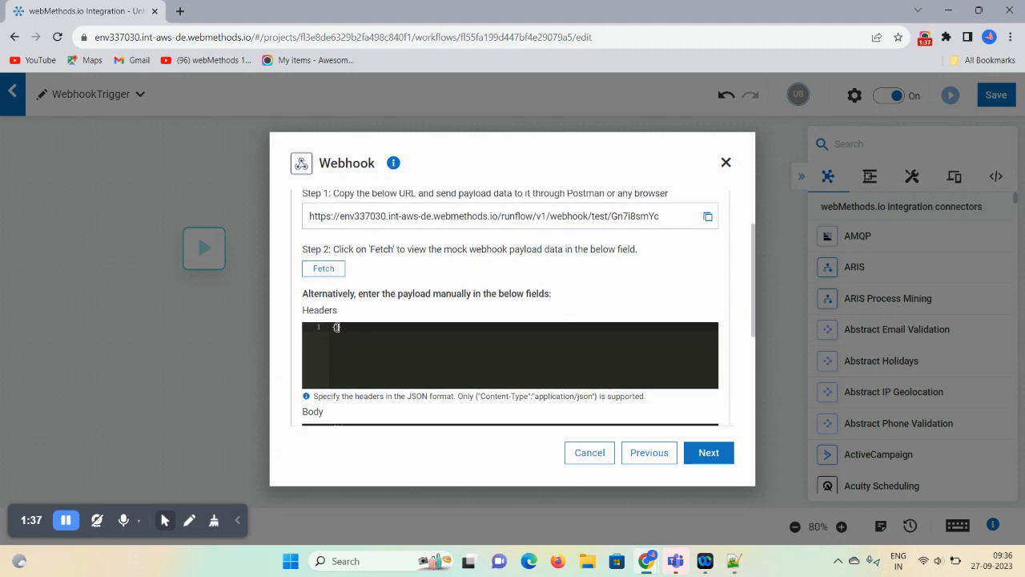
{"action": "left_click", "coordinate": [707, 216]}
Step: Enter the single-quoted pair 'content-Type':'Application/json' on its own line inside the braces of the webhook's Headers JSON
{"action": "left_click", "coordinate": [338, 327]}
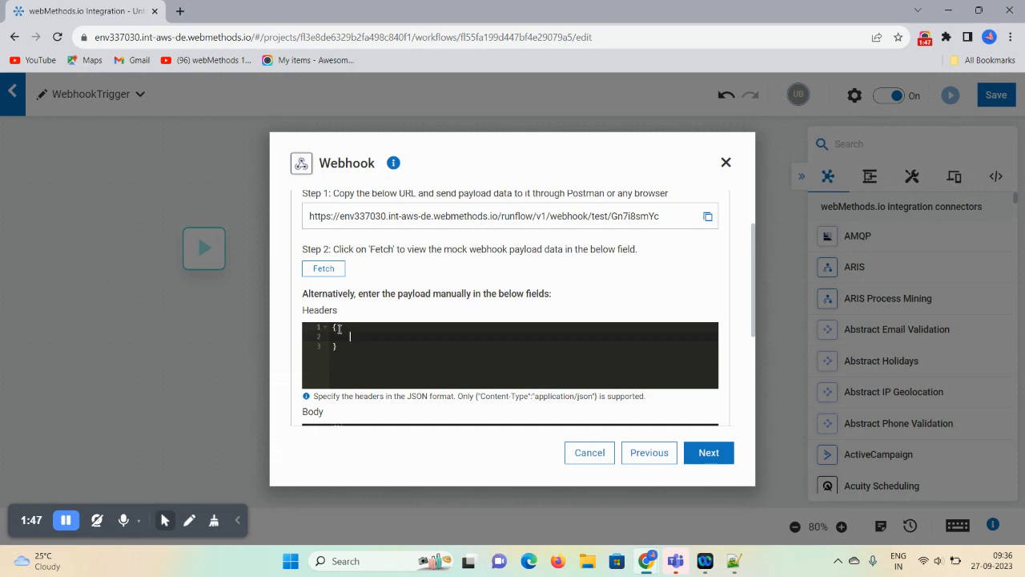
{"action": "type", "text": "\"c"}
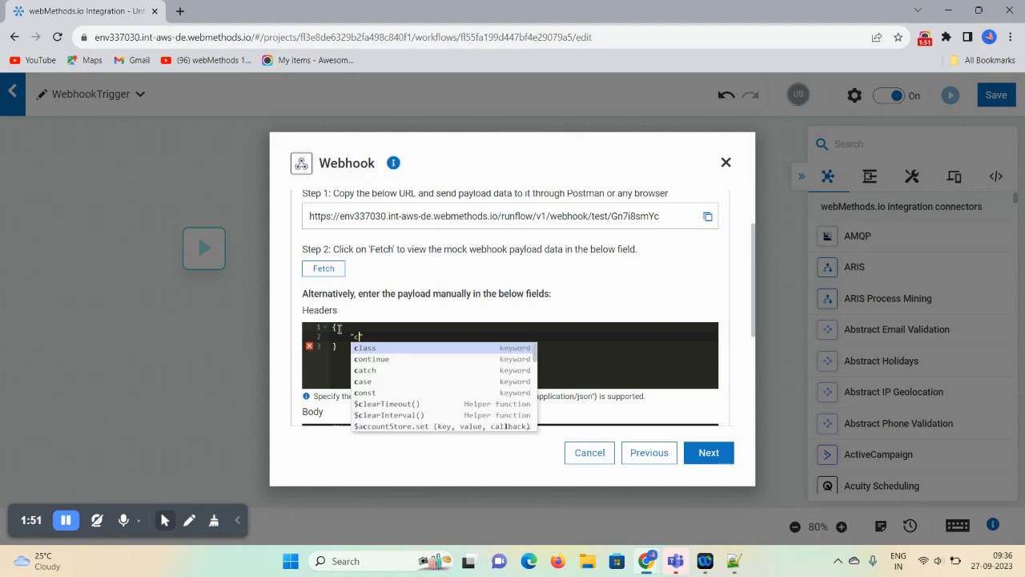
{"action": "key", "text": "BackSpace"}
{"action": "key", "text": "BackSpace"}
{"action": "type", "text": "\"co"}
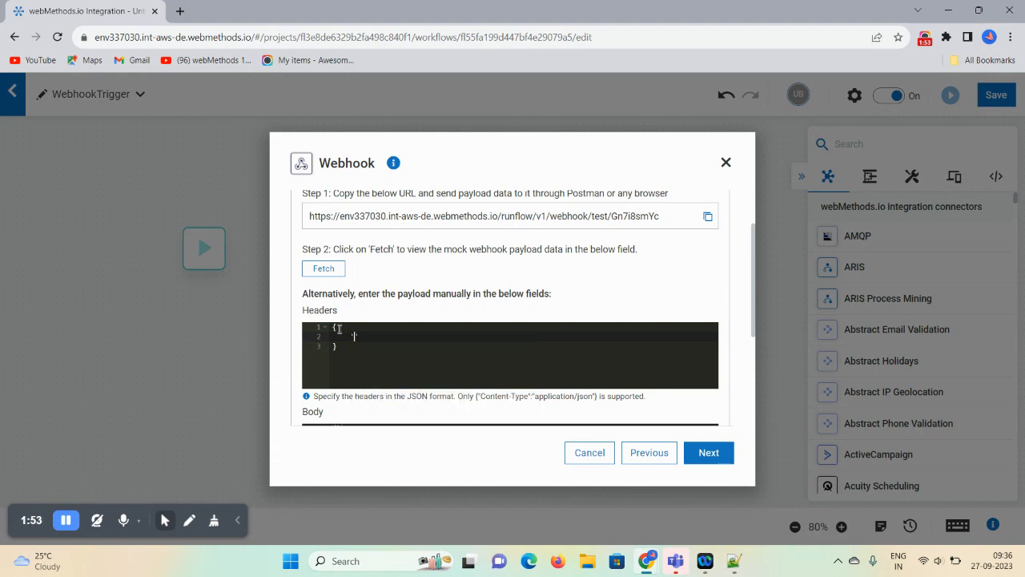
{"action": "type", "text": "ntent"}
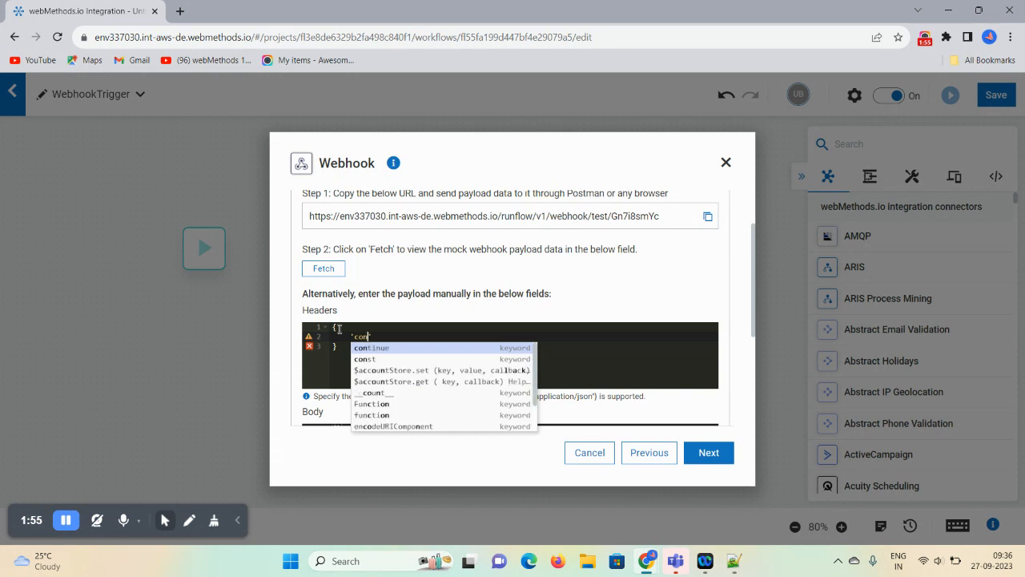
{"action": "type", "text": "-Type"}
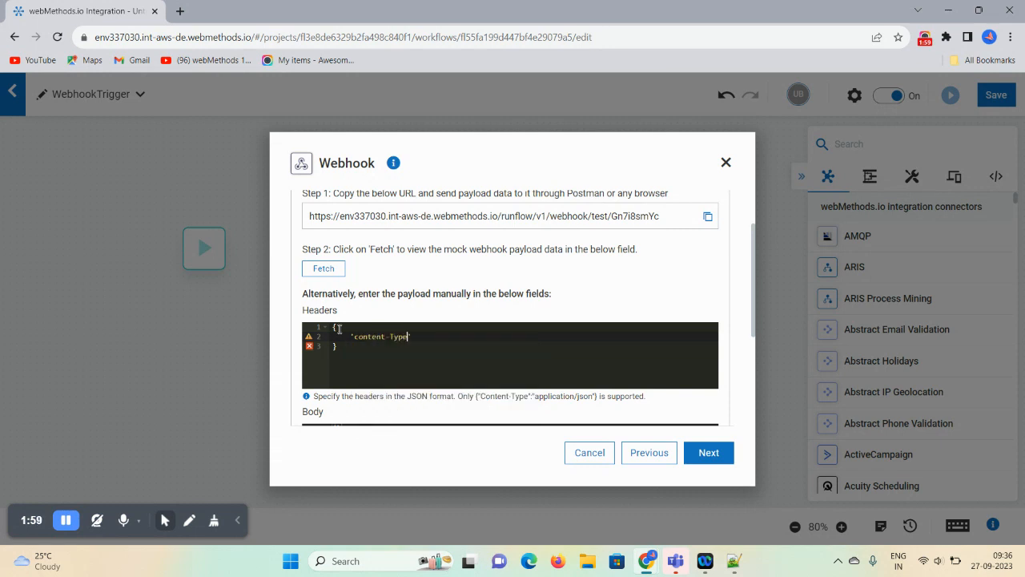
{"action": "type", "text": ":'A"}
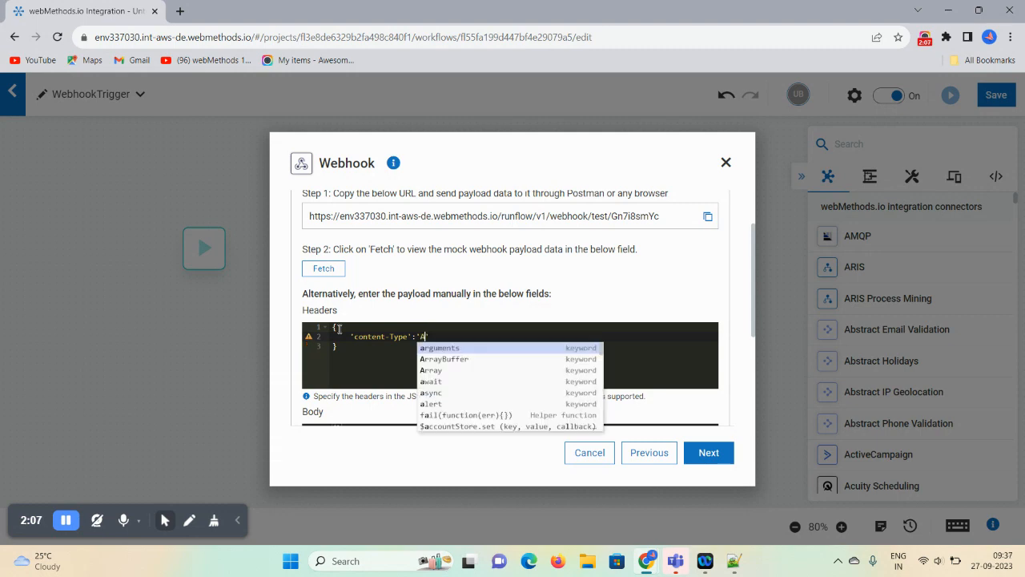
{"action": "type", "text": "pplic"}
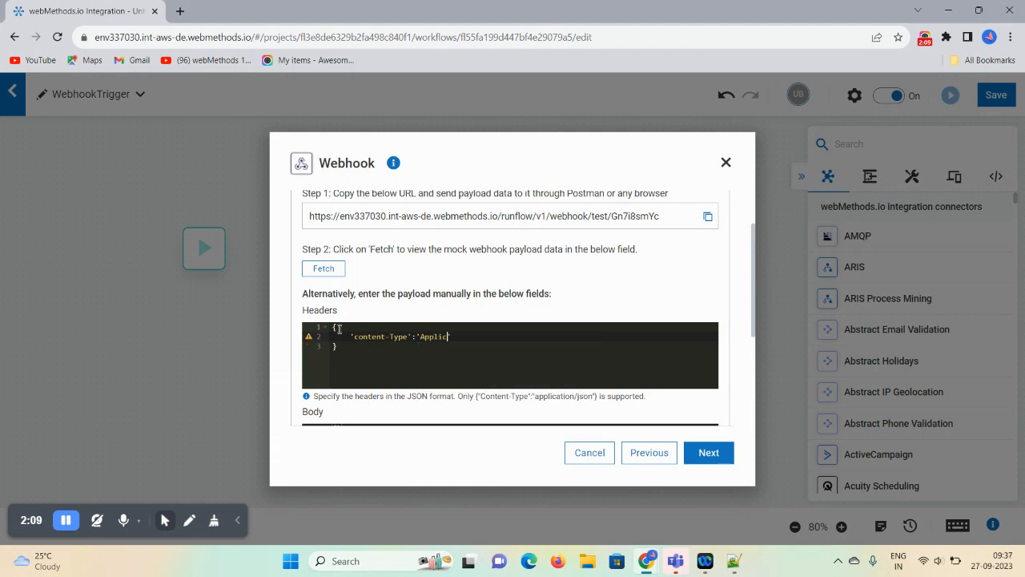
{"action": "type", "text": "ation/json"}
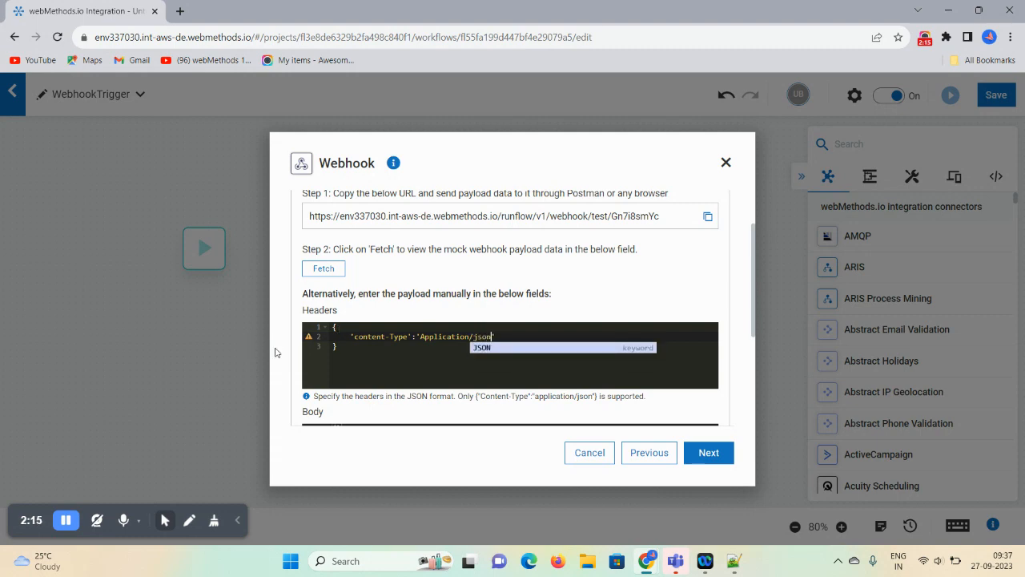
{"action": "type", "text": "'"}
Step: Replace the single quotes around content-Type and Application/json with double quotes in the Headers JSON
{"action": "left_click", "coordinate": [356, 345]}
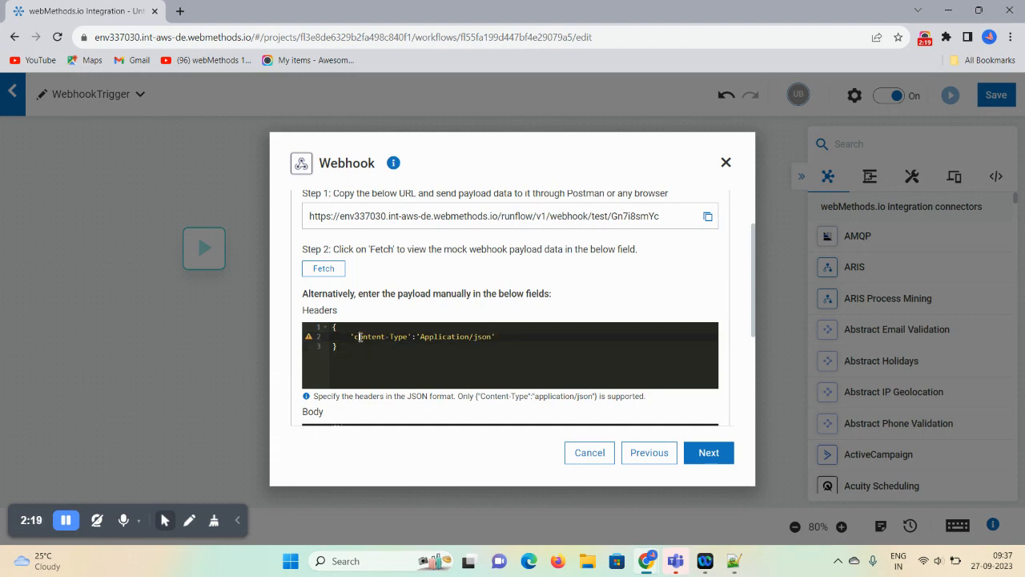
{"action": "key", "text": "BackSpace"}
{"action": "type", "text": "\""}
{"action": "type", "text": "\""}
{"action": "left_click", "coordinate": [422, 336]}
{"action": "type", "text": "\""}
{"action": "key", "text": "Delete"}
{"action": "left_click", "coordinate": [497, 337]}
{"action": "key", "text": "BackSpace"}
Step: Add the key "title:" with the value "Abc" and a trailing comma to the webhook's Body JSON
{"action": "left_click_drag", "start_coordinate": [753, 294], "coordinate": [746, 354]}
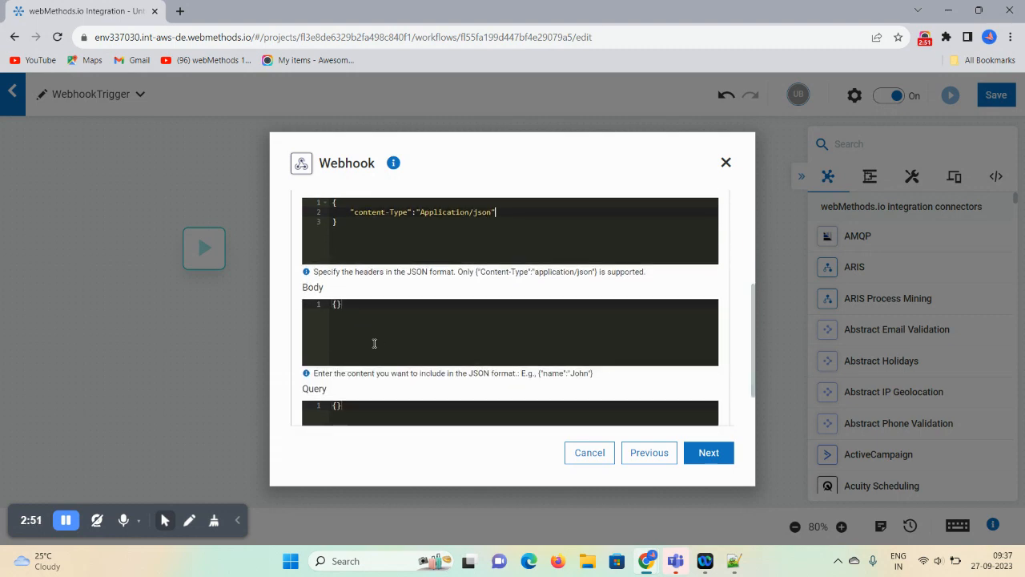
{"action": "left_click", "coordinate": [338, 303]}
{"action": "key", "text": "Return"}
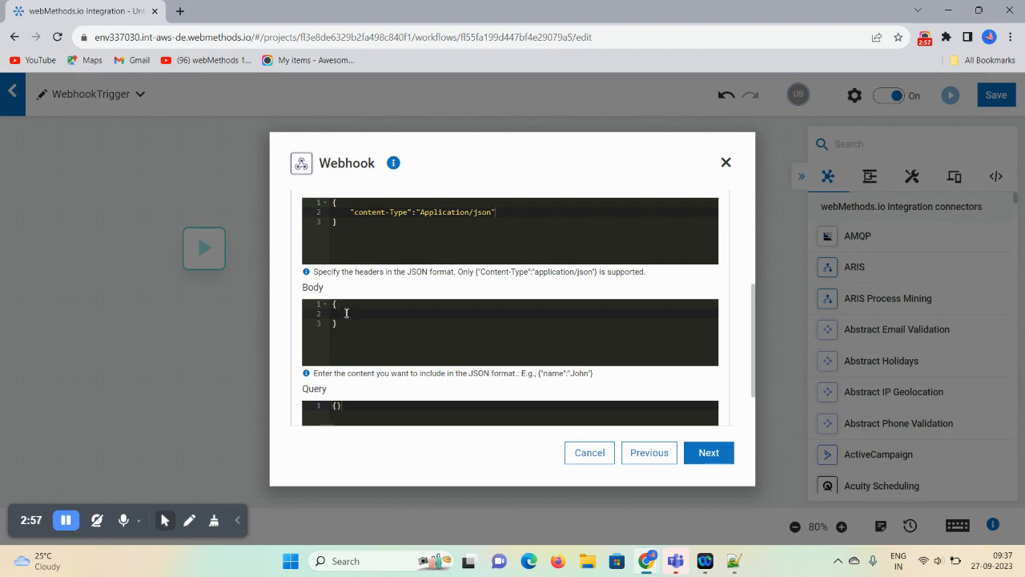
{"action": "type", "text": "\"til"}
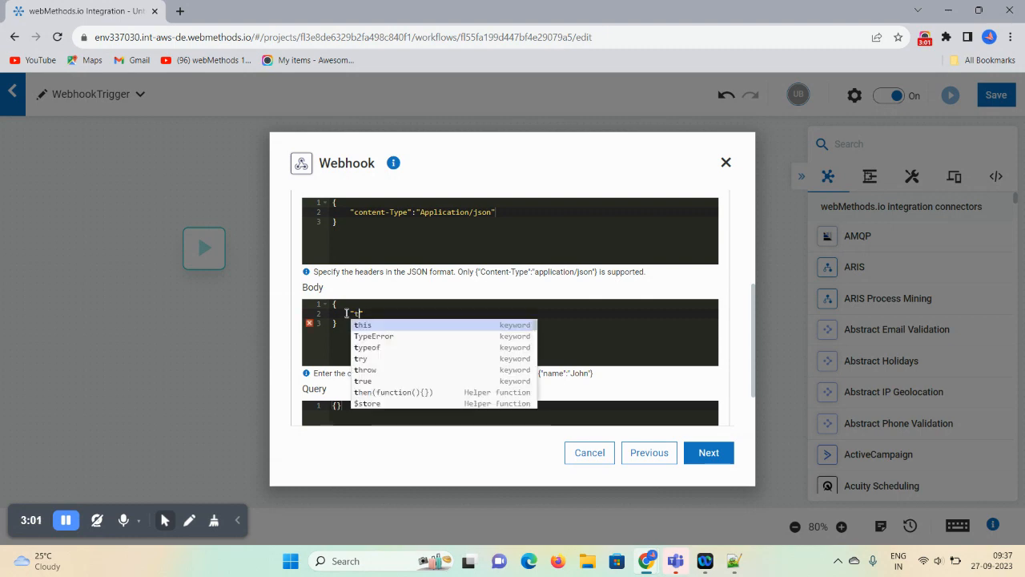
{"action": "key", "text": "BackSpace"}
{"action": "key", "text": "BackSpace"}
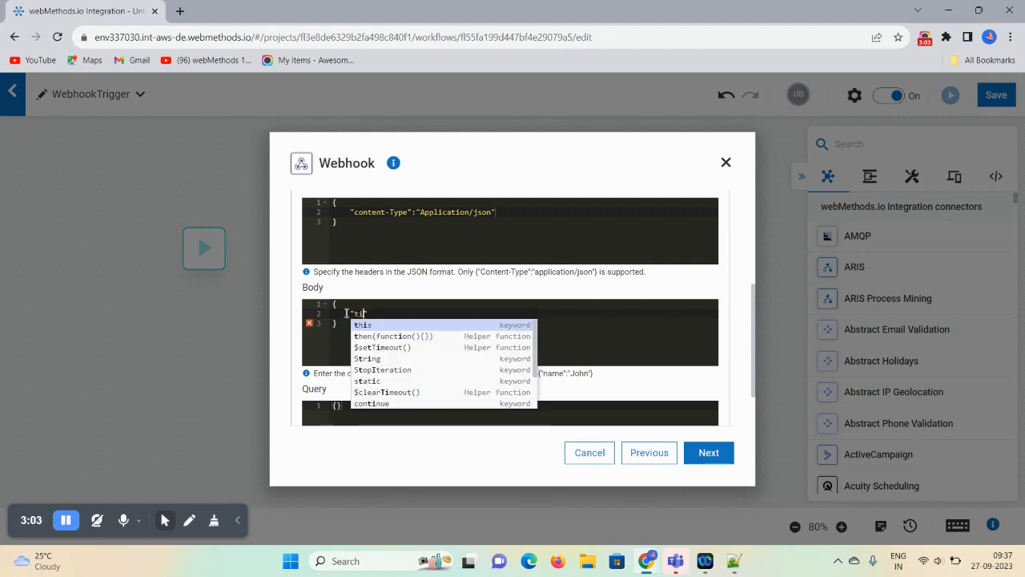
{"action": "type", "text": "itl"}
{"action": "type", "text": "e\""}
{"action": "type", "text": ":"}
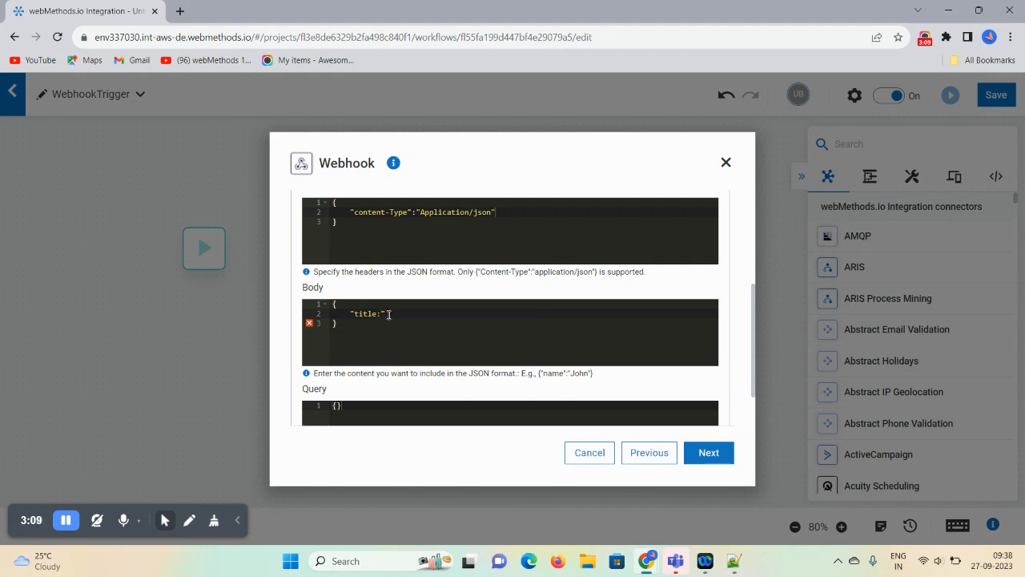
{"action": "type", "text": "\""}
{"action": "type", "text": "Abc"}
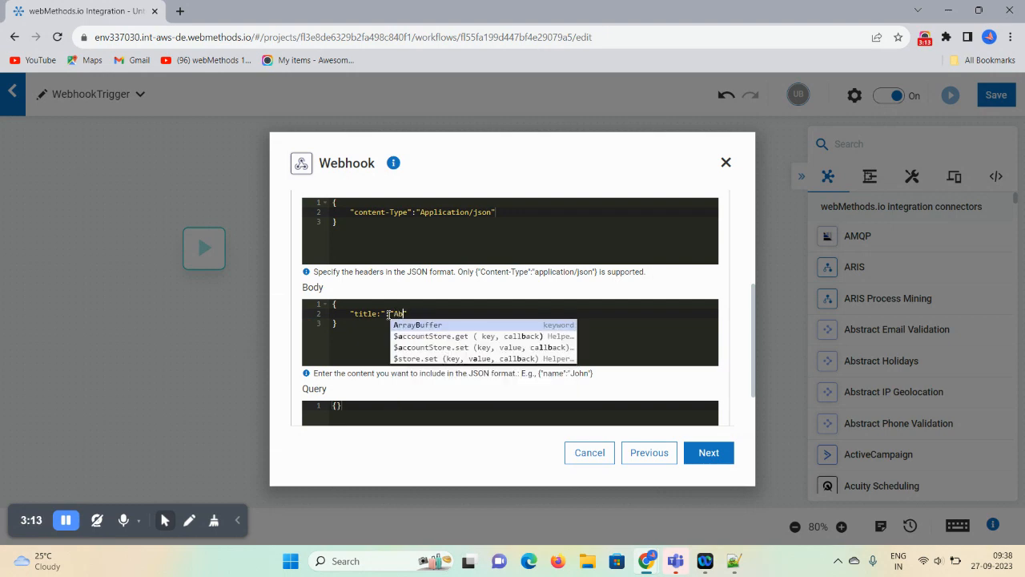
{"action": "type", "text": "\""}
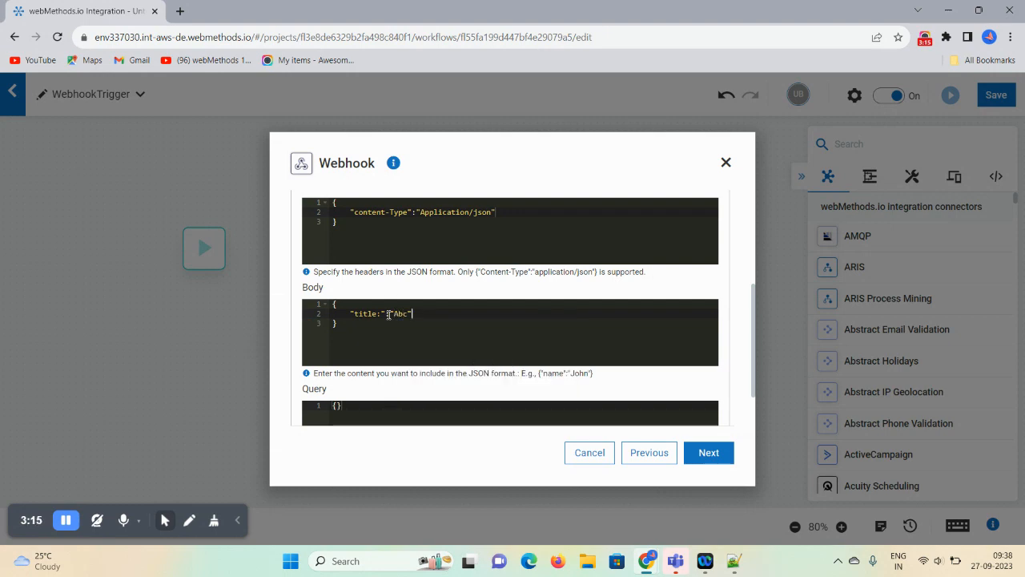
{"action": "type", "text": ","}
{"action": "key", "text": "Return"}
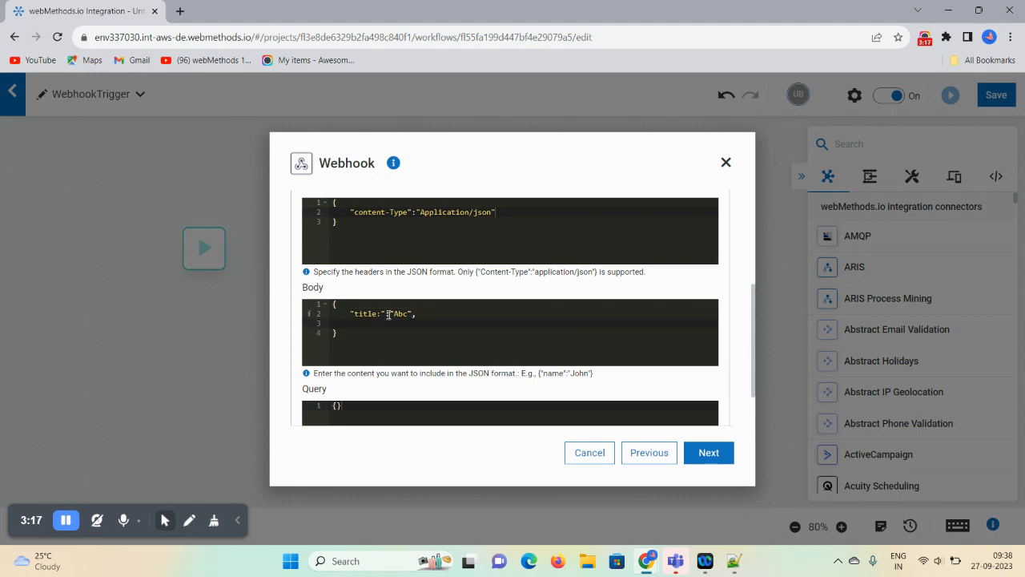
Step: Add the pair "Type":"novel" on the line below the title pair in the webhook's Body JSON and submit the payload
{"action": "type", "text": "\"Daa"}
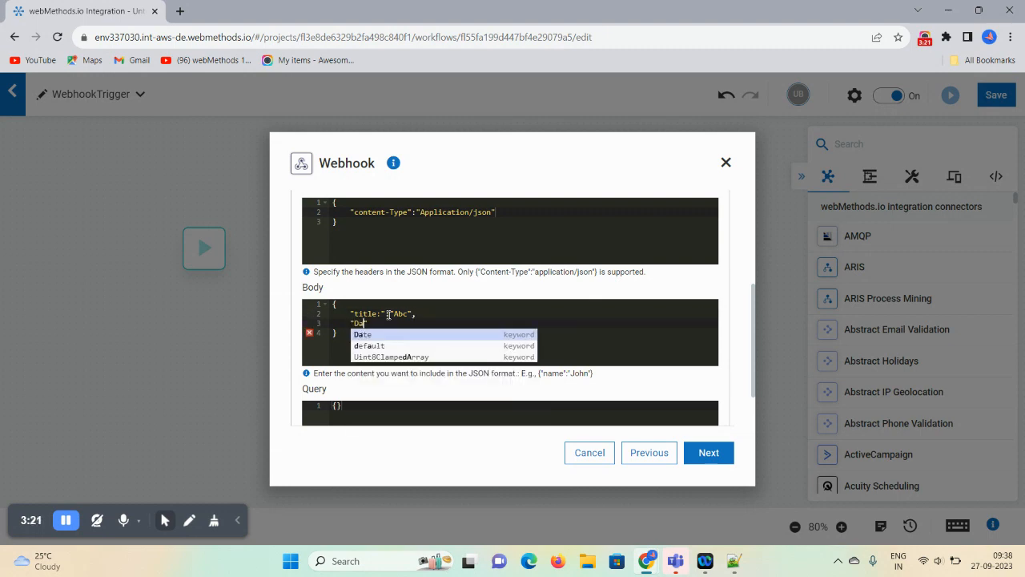
{"action": "key", "text": "BackSpace"}
{"action": "key", "text": "BackSpace"}
{"action": "key", "text": "BackSpace"}
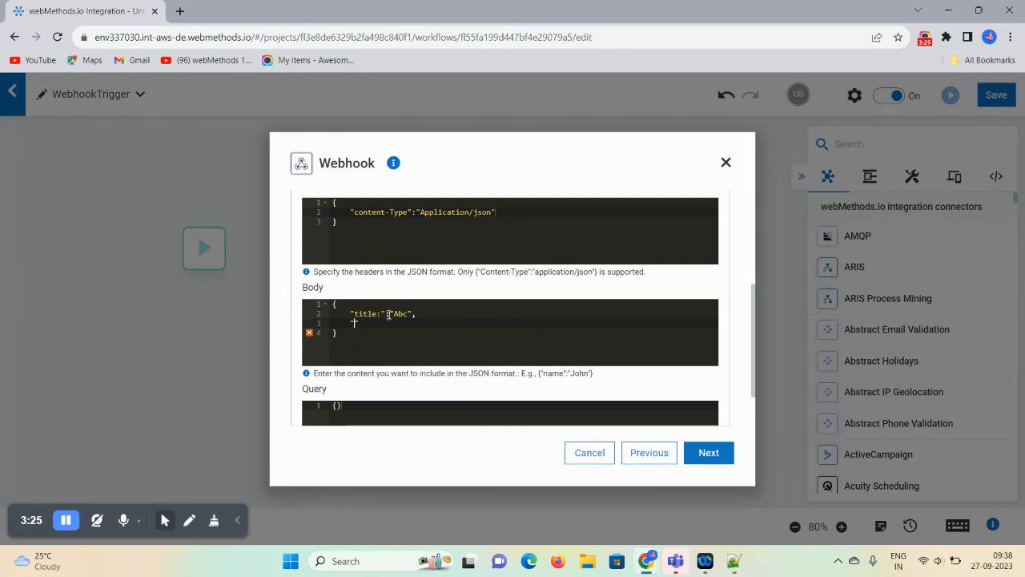
{"action": "type", "text": "Type"}
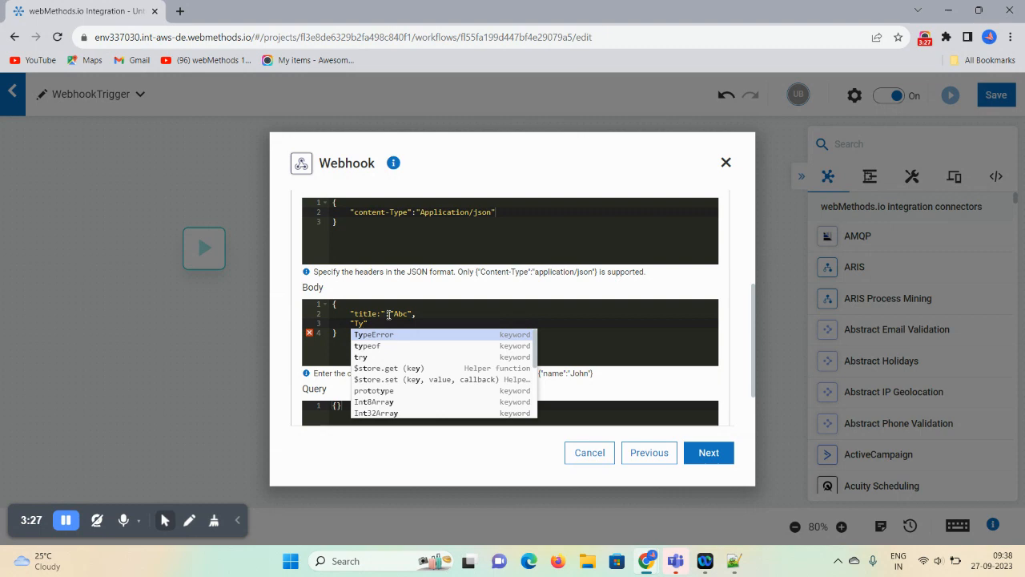
{"action": "type", "text": "\""}
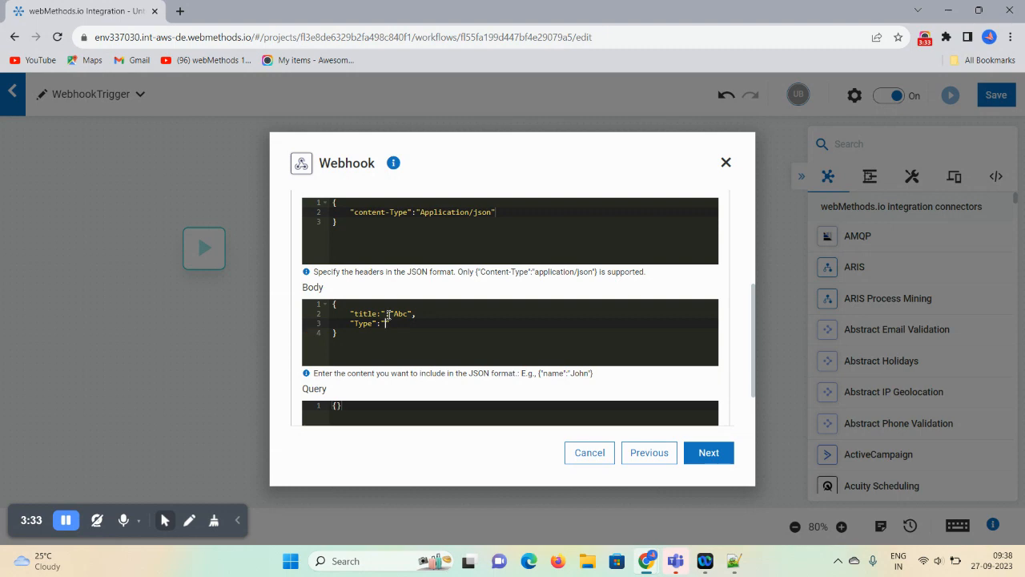
{"action": "type", "text": "nove"}
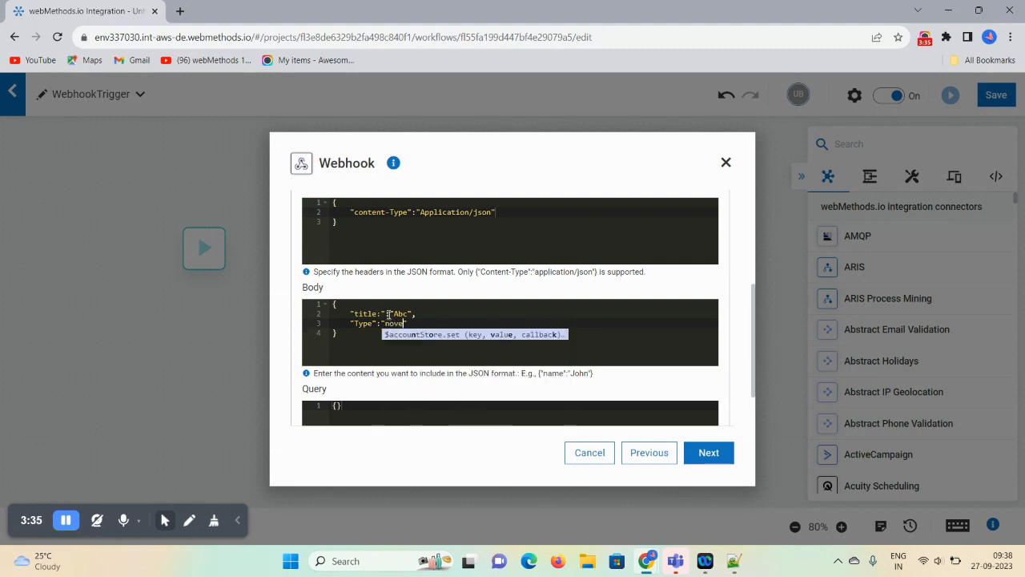
{"action": "type", "text": "l\""}
{"action": "left_click_drag", "start_coordinate": [753, 351], "coordinate": [753, 397]}
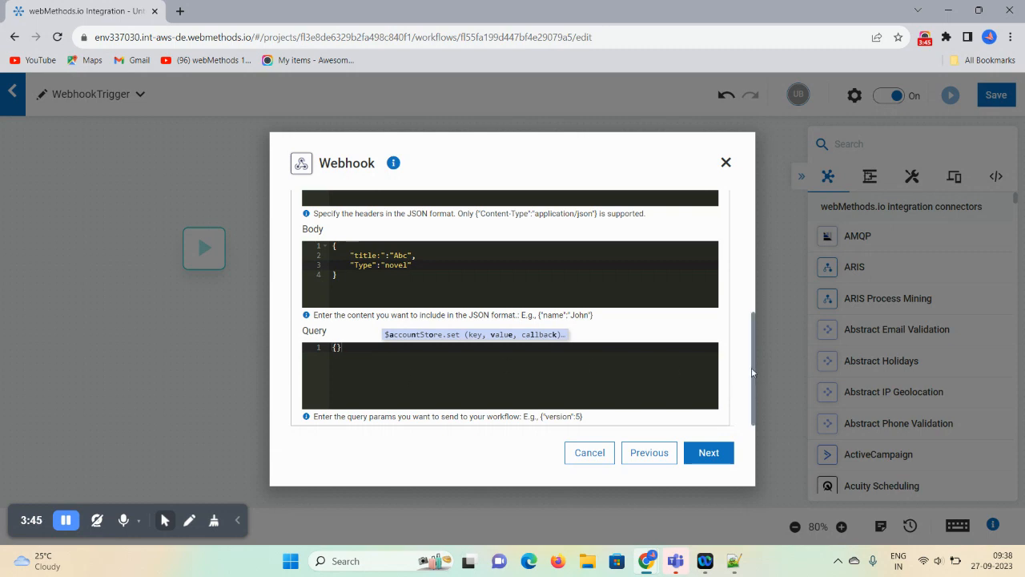
{"action": "left_click", "coordinate": [712, 454]}
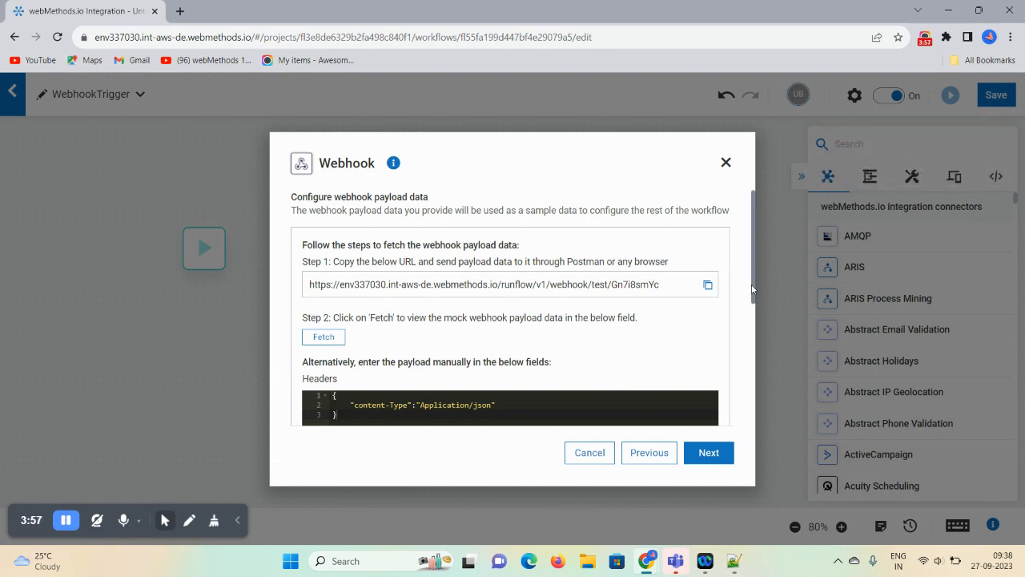
Step: Try submitting the payload with "content-Type":"Application/json" copied from Headers onto a new Body line, and remove that pair from the Body
{"action": "left_click_drag", "start_coordinate": [754, 291], "coordinate": [754, 346]}
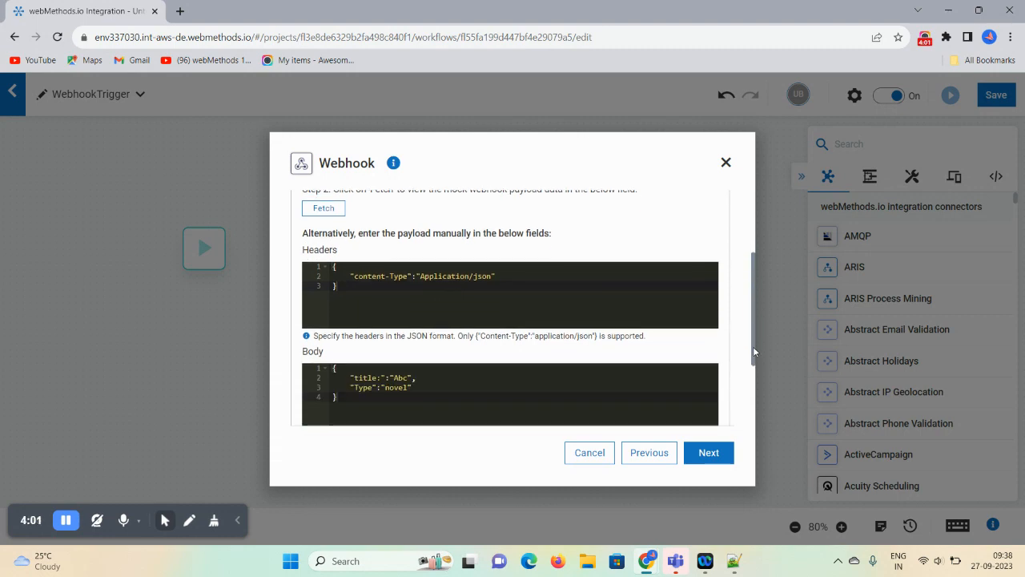
{"action": "left_click_drag", "start_coordinate": [507, 278], "coordinate": [350, 276]}
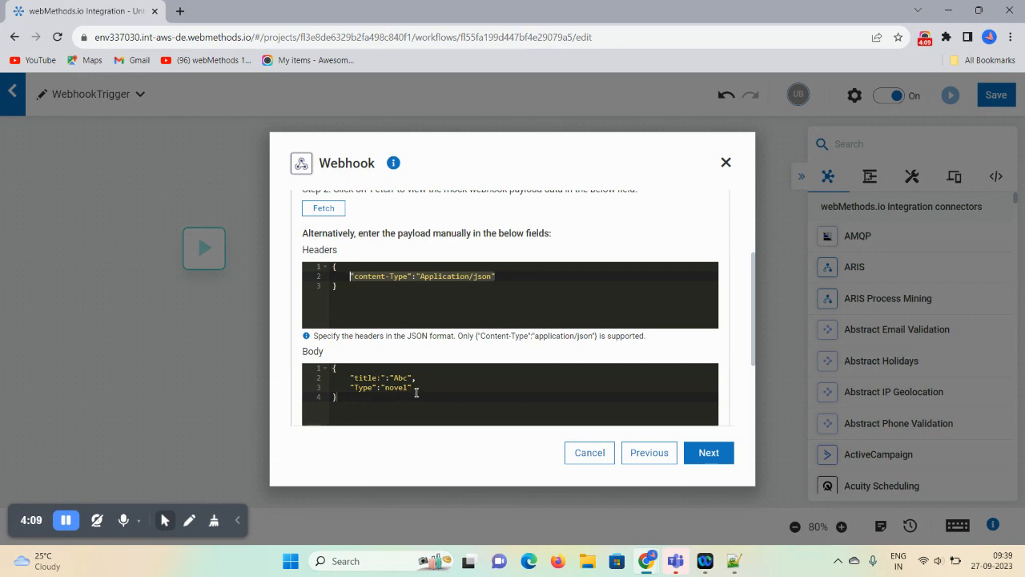
{"action": "type", "text": "\"content-Type\":\"Application/json\""}
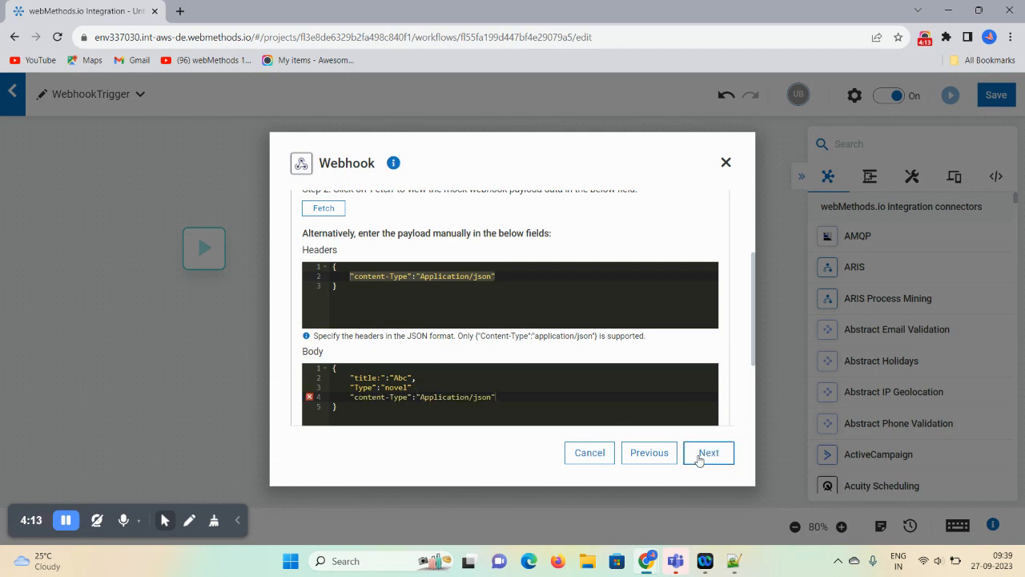
{"action": "left_click", "coordinate": [698, 456]}
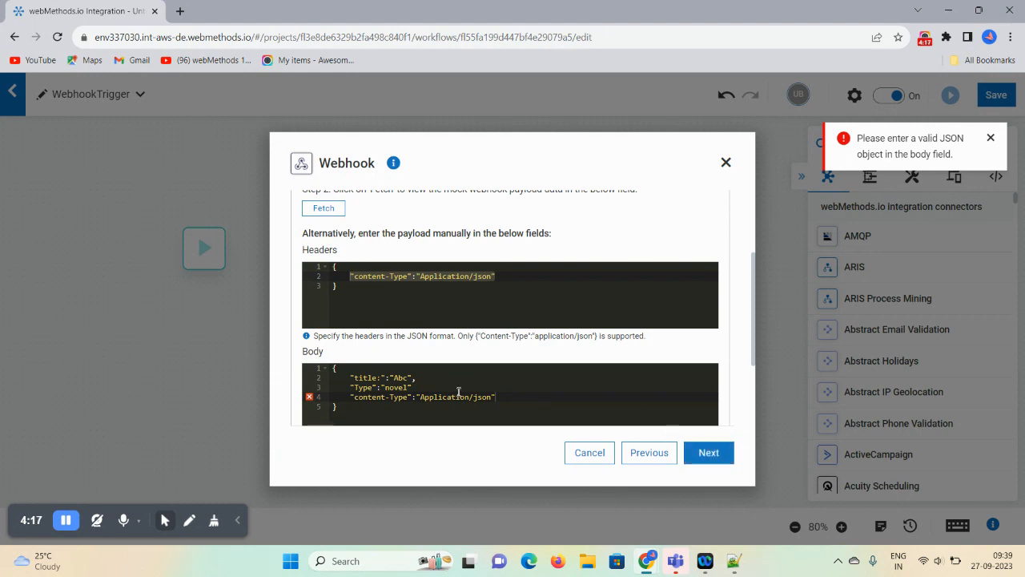
{"action": "left_click_drag", "start_coordinate": [501, 396], "coordinate": [350, 395]}
{"action": "key", "text": "BackSpace"}
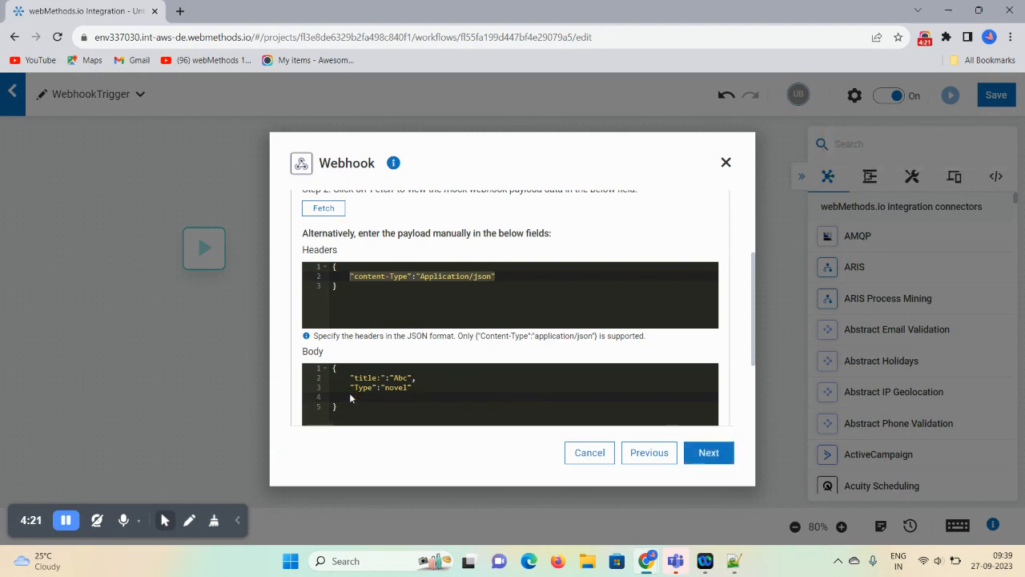
Step: Change the content-Type value in the Headers JSON to lowercase "application/json" and submit the webhook payload
{"action": "left_click", "coordinate": [425, 277]}
{"action": "key", "text": "BackSpace"}
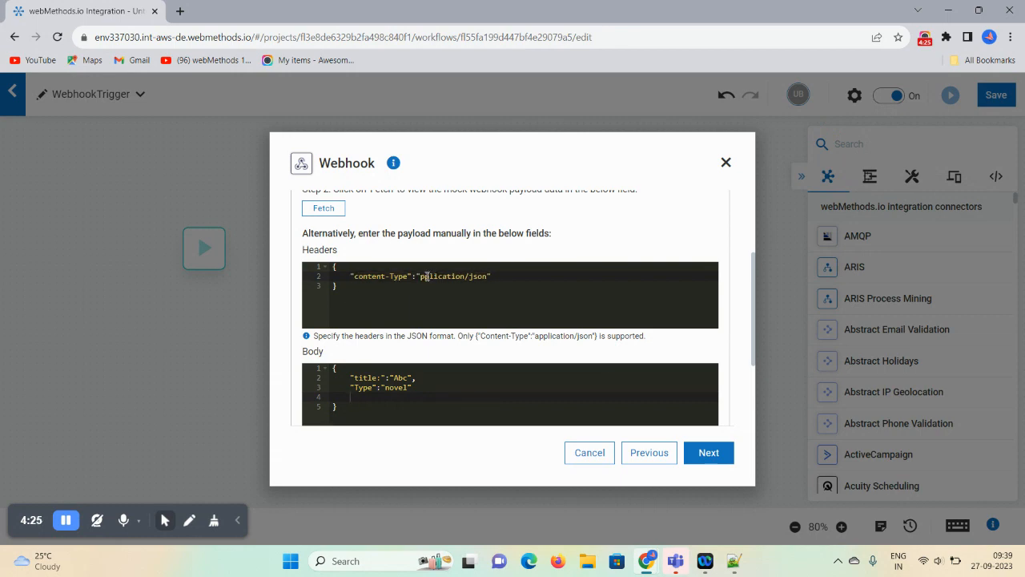
{"action": "type", "text": "a"}
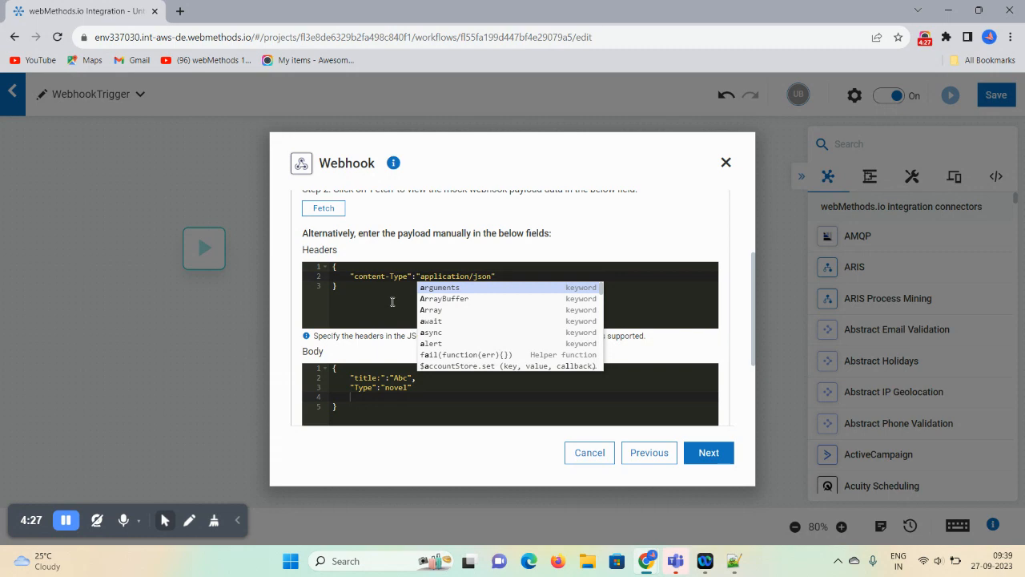
{"action": "left_click", "coordinate": [392, 294]}
{"action": "left_click", "coordinate": [708, 452]}
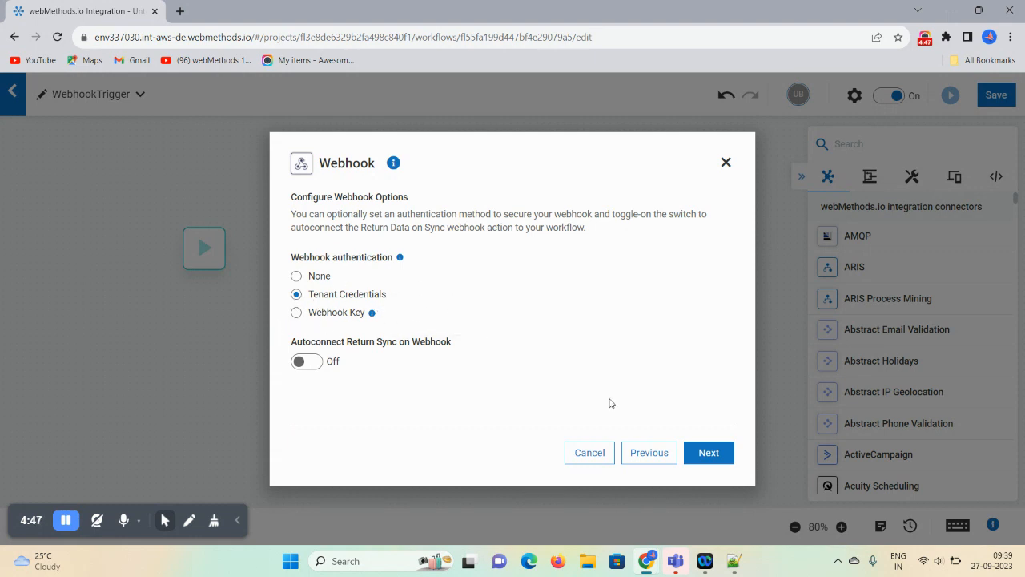
Step: Turn on Autoconnect Return Sync on Webhook, keeping Tenant Credentials authentication, and finish the webhook configuration
{"action": "left_click", "coordinate": [703, 454]}
{"action": "left_click", "coordinate": [309, 365]}
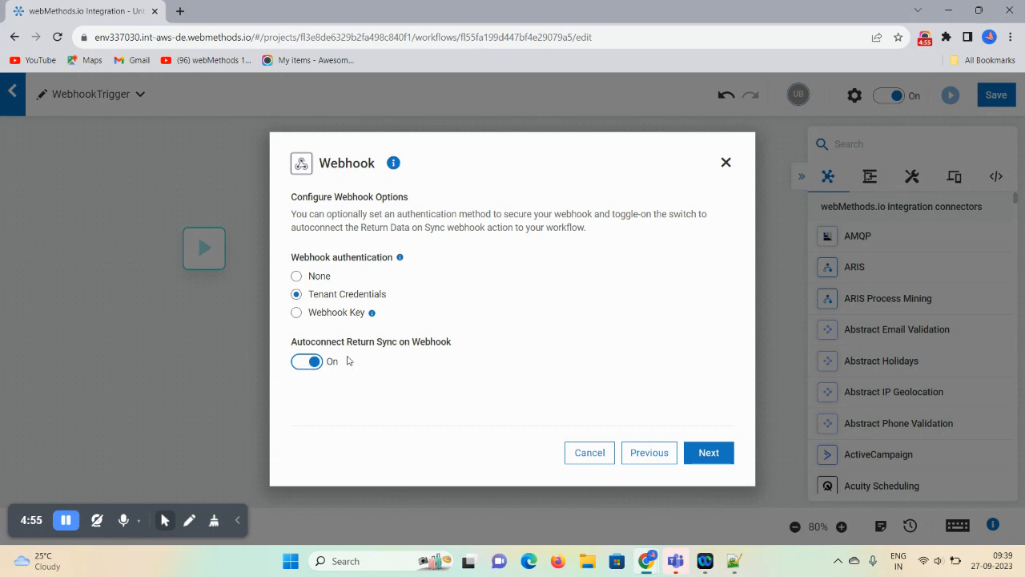
{"action": "left_click", "coordinate": [720, 454]}
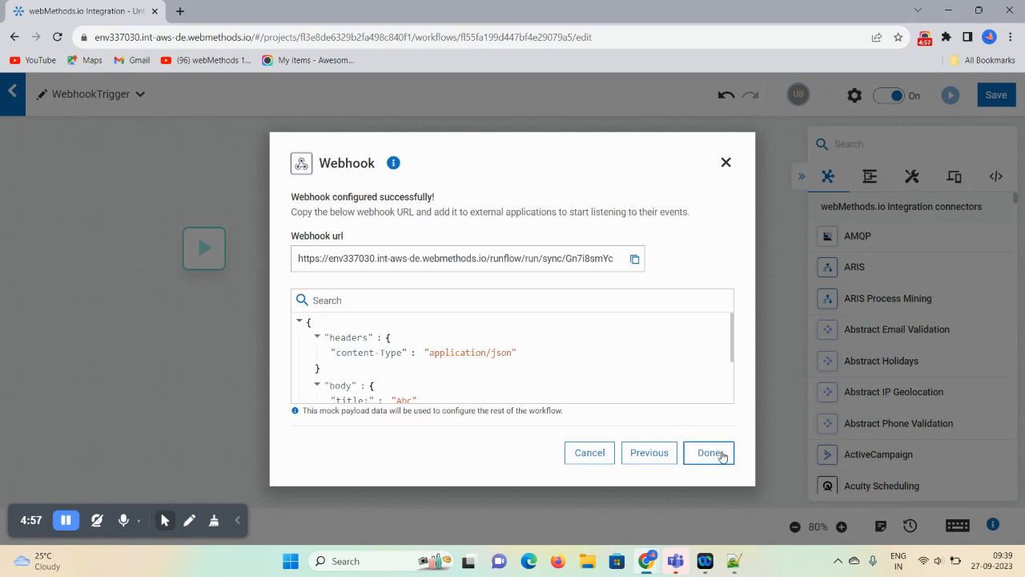
{"action": "left_click_drag", "start_coordinate": [733, 340], "coordinate": [724, 306]}
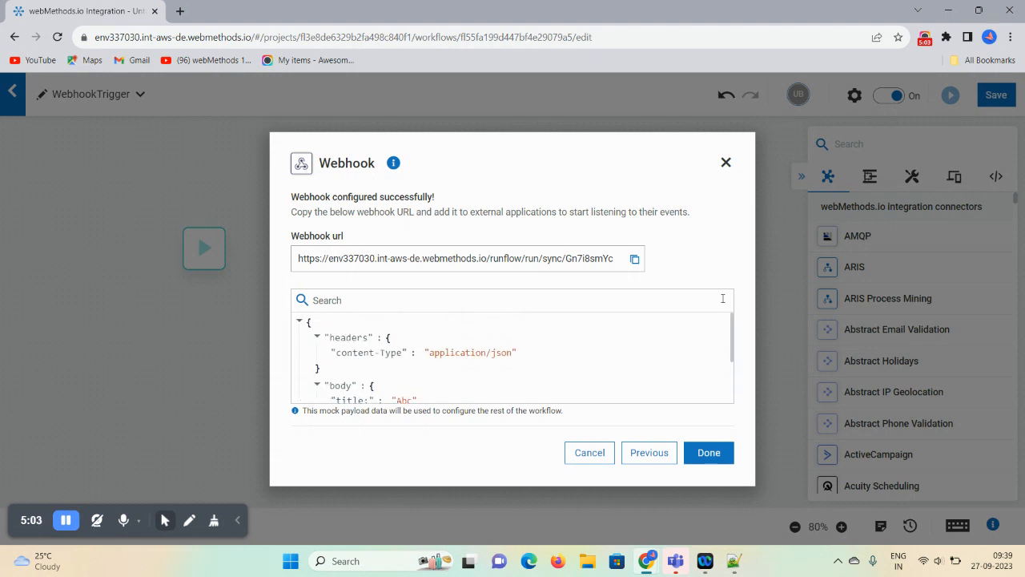
{"action": "left_click", "coordinate": [705, 453]}
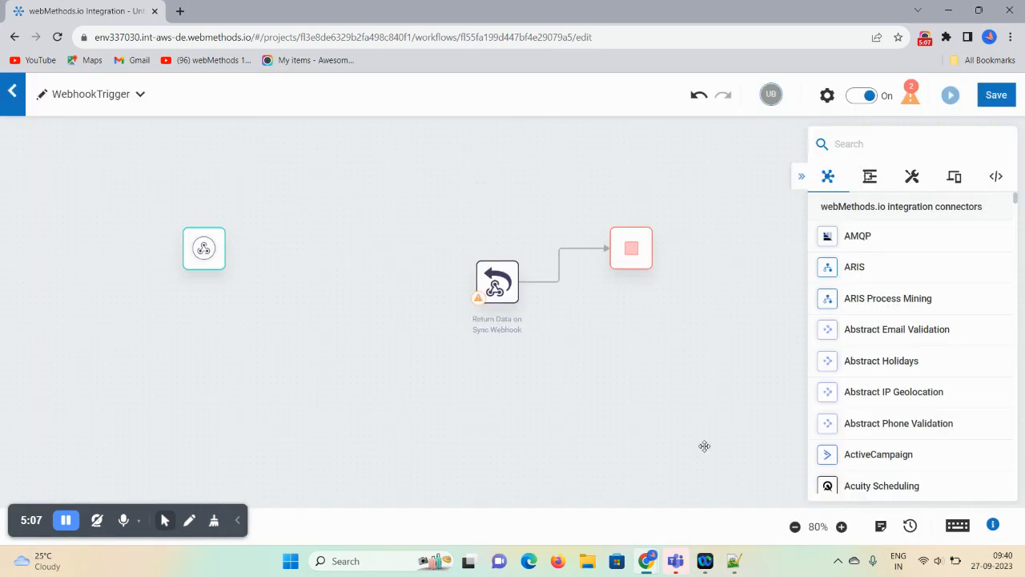
Step: Find the Logger connector by searching for "logg" and place it on the canvas linked after the webhook trigger
{"action": "mouse_move", "coordinate": [495, 277]}
{"action": "type", "text": "logg"}
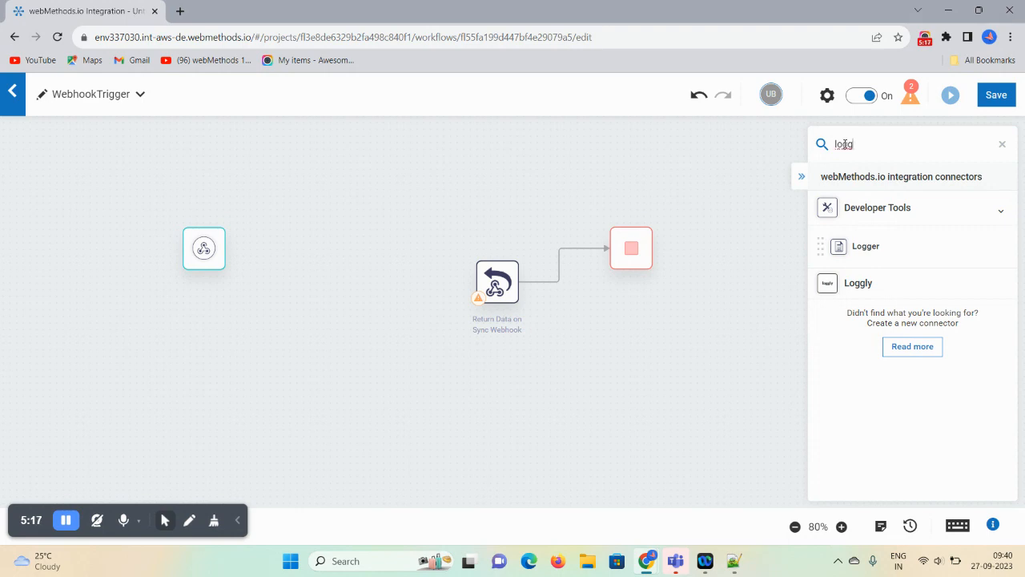
{"action": "left_click_drag", "start_coordinate": [863, 255], "coordinate": [349, 320]}
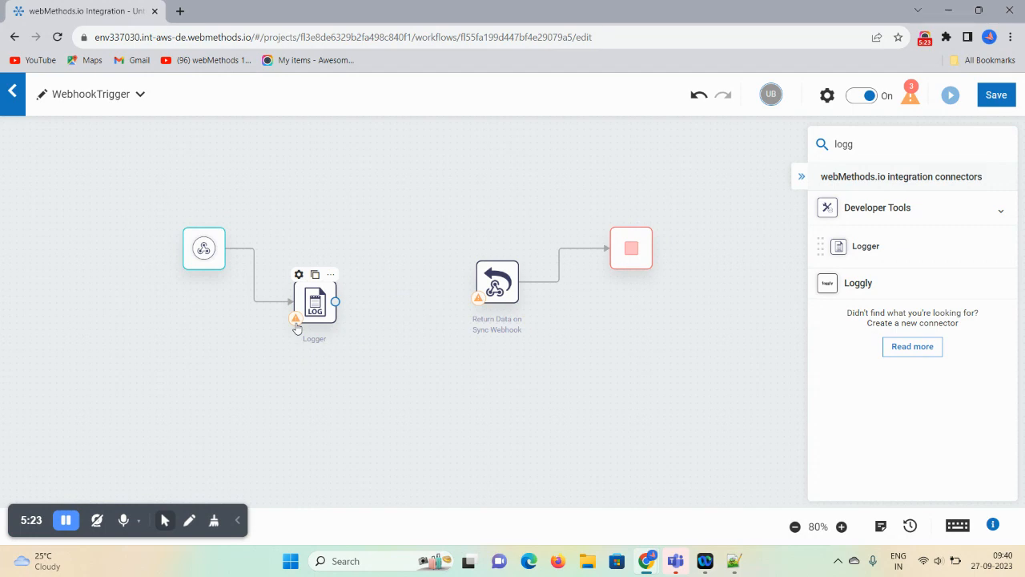
Step: Open the Logger action's configuration and map the webhook request's body to Log Data
{"action": "left_click", "coordinate": [295, 320]}
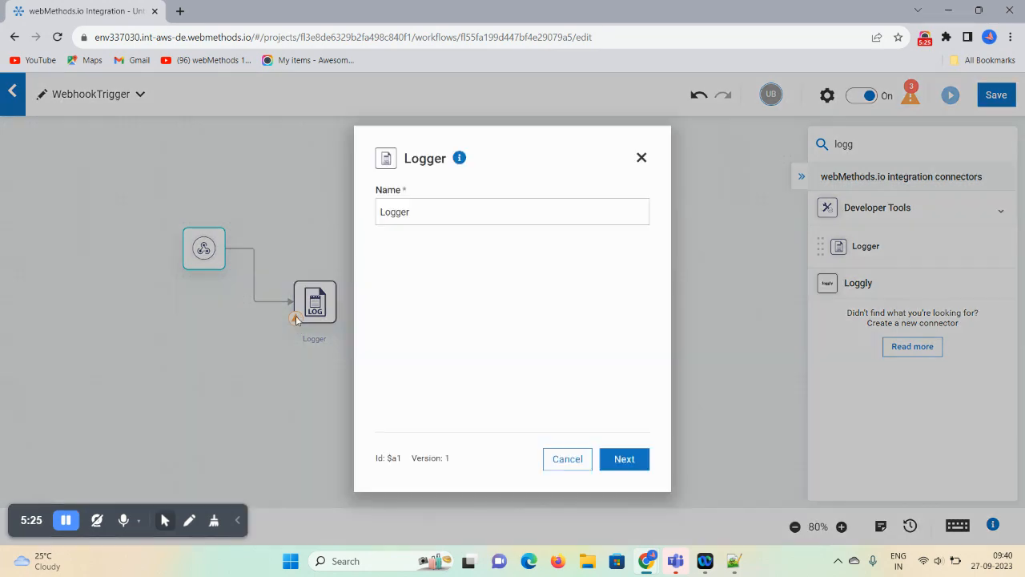
{"action": "left_click", "coordinate": [622, 458]}
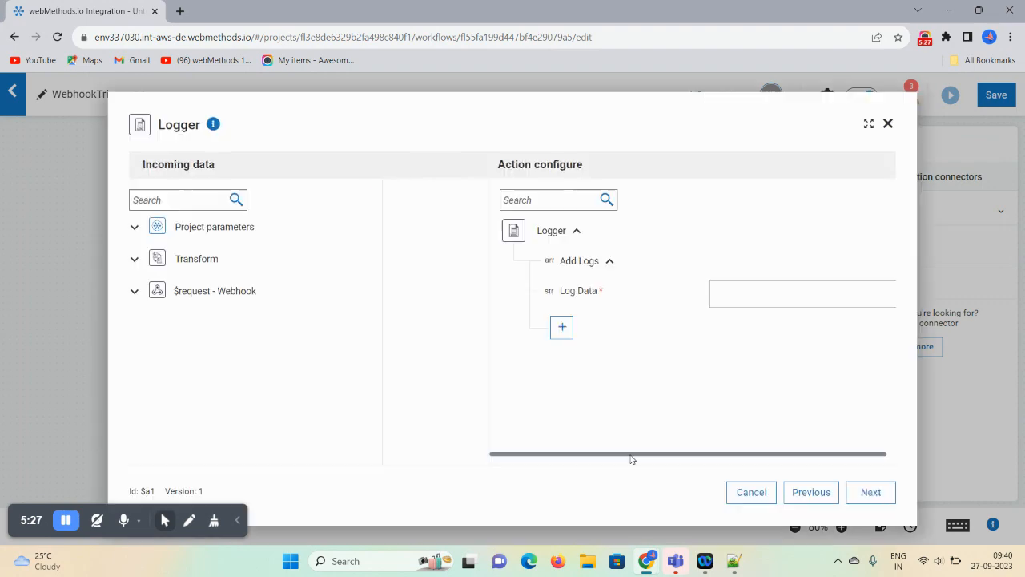
{"action": "left_click", "coordinate": [134, 294]}
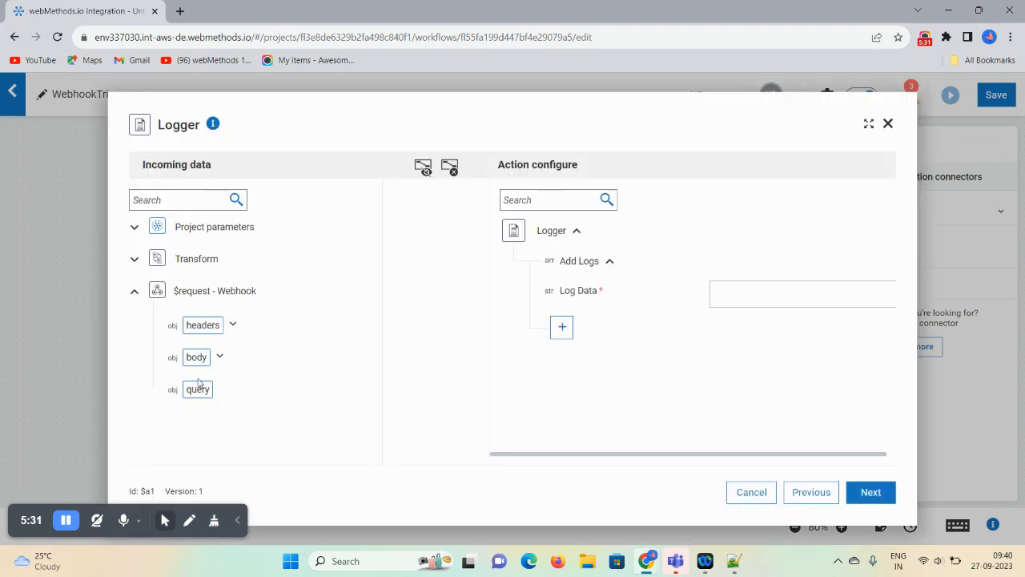
{"action": "left_click_drag", "start_coordinate": [200, 365], "coordinate": [769, 305]}
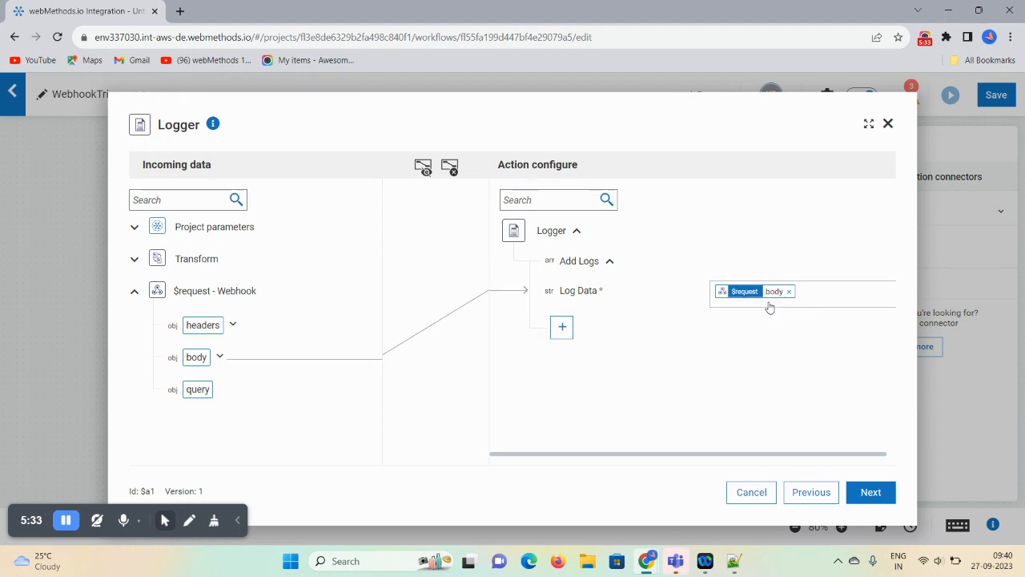
Step: Test the Logger action with the mapped input and finish its configuration
{"action": "left_click", "coordinate": [867, 492]}
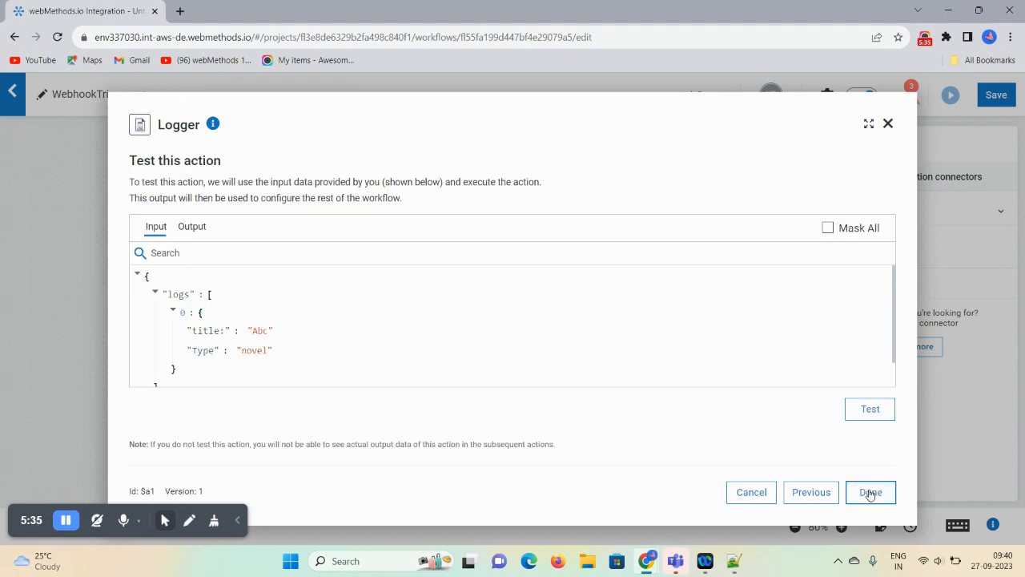
{"action": "left_click", "coordinate": [883, 417]}
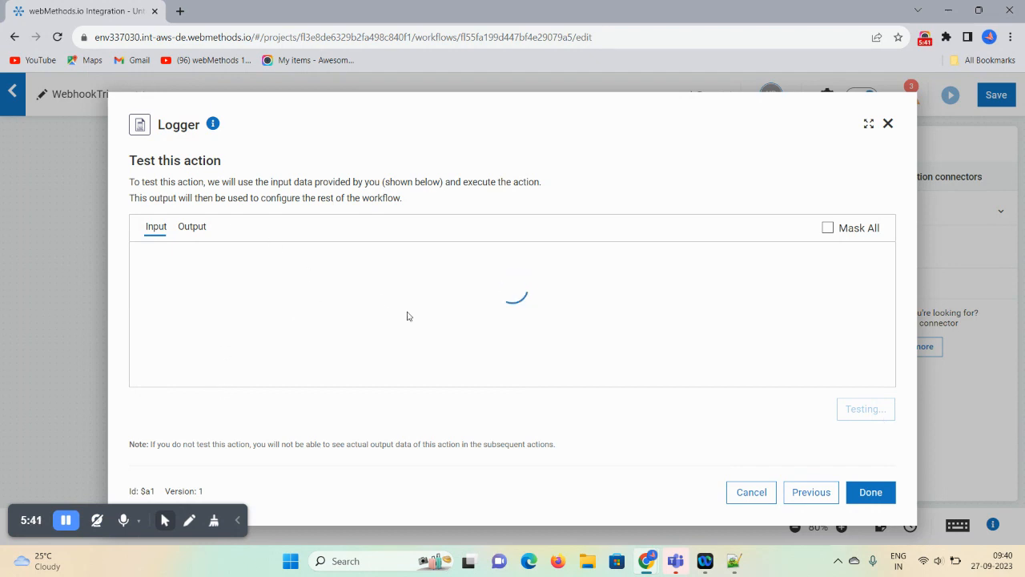
{"action": "left_click", "coordinate": [871, 494]}
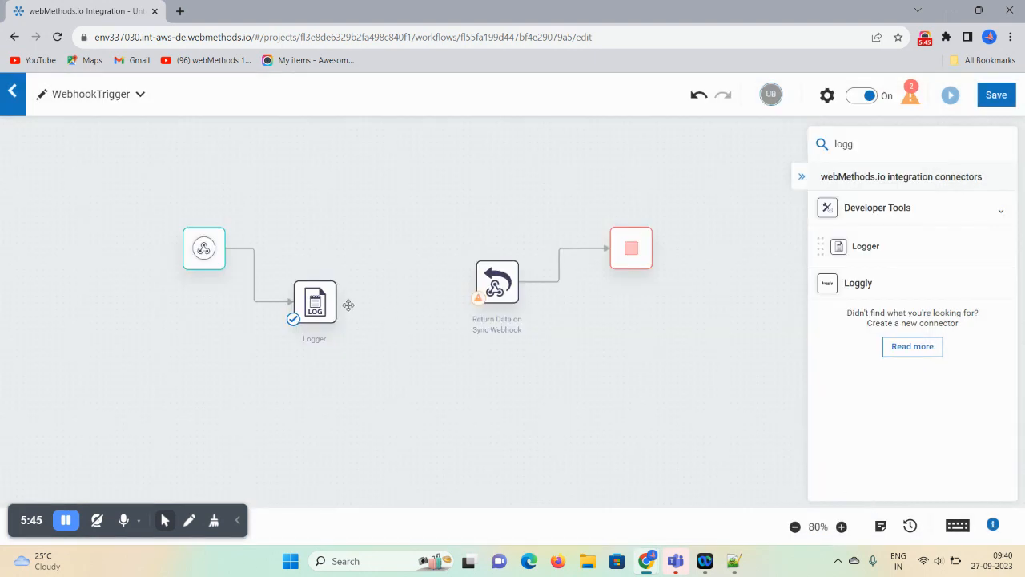
{"action": "mouse_move", "coordinate": [479, 303]}
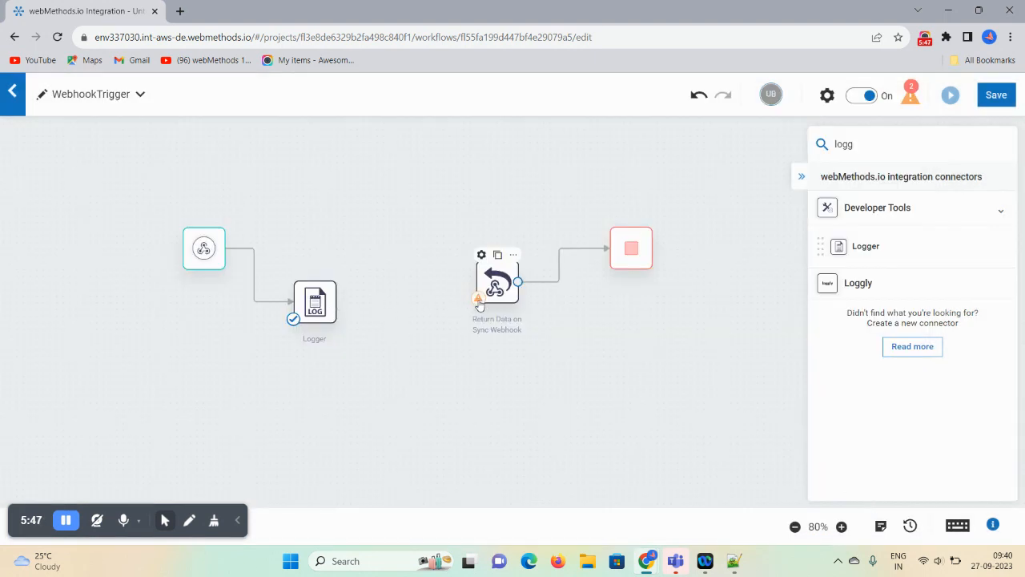
{"action": "double_click", "coordinate": [479, 303]}
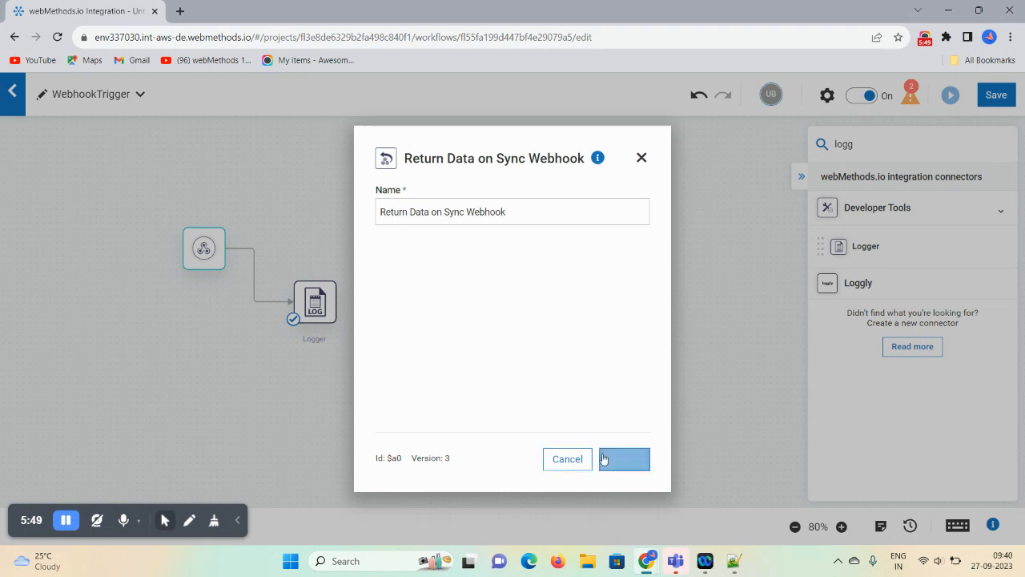
{"action": "left_click", "coordinate": [644, 159]}
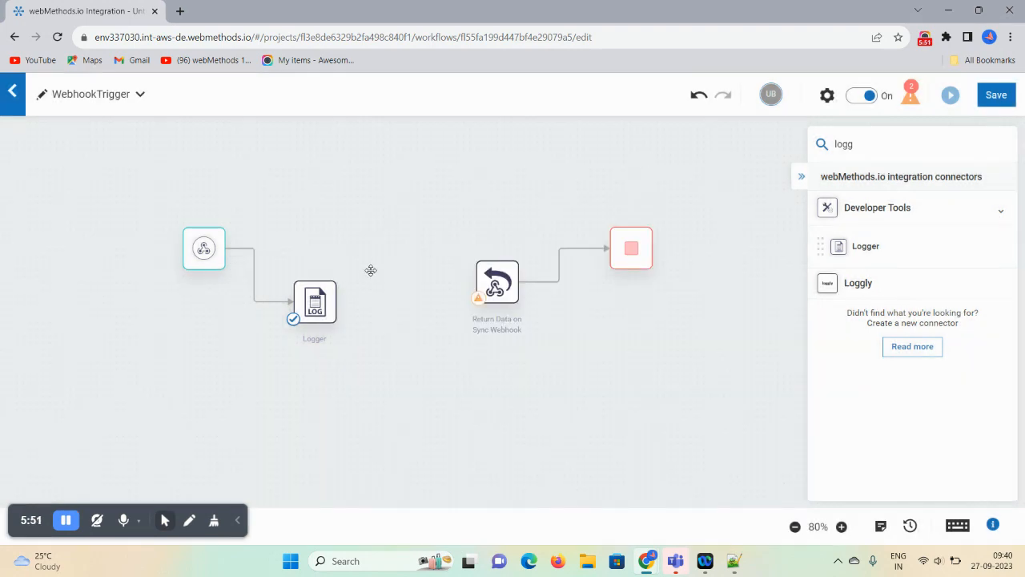
Step: Connect the Logger action's output to the Return Data on Sync Webhook action
{"action": "mouse_move", "coordinate": [337, 304]}
{"action": "left_click_drag", "start_coordinate": [337, 303], "coordinate": [476, 284]}
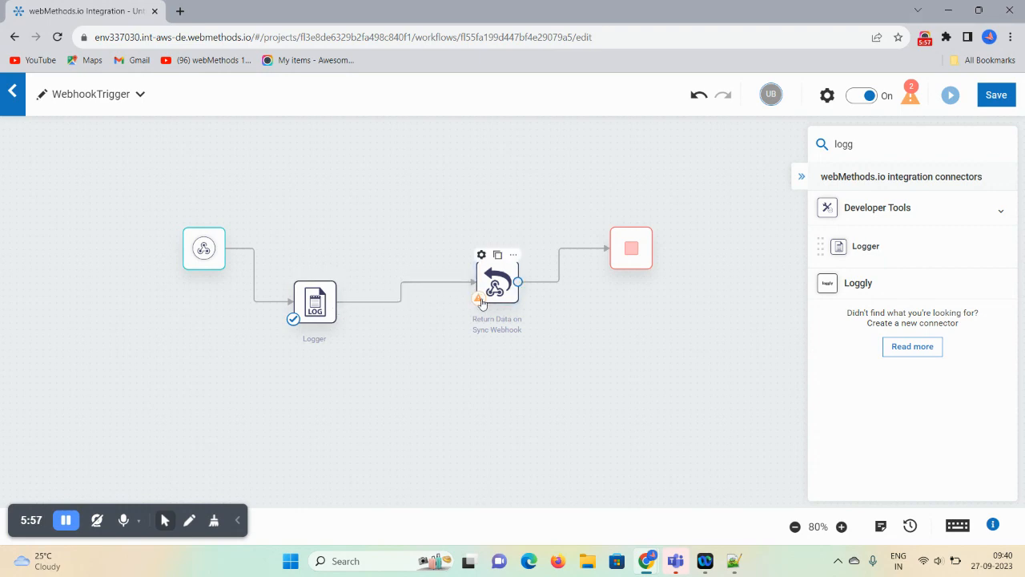
Step: Open the Return Data on Sync Webhook configuration and map the Logger's logs output to Response Data
{"action": "left_click", "coordinate": [480, 298]}
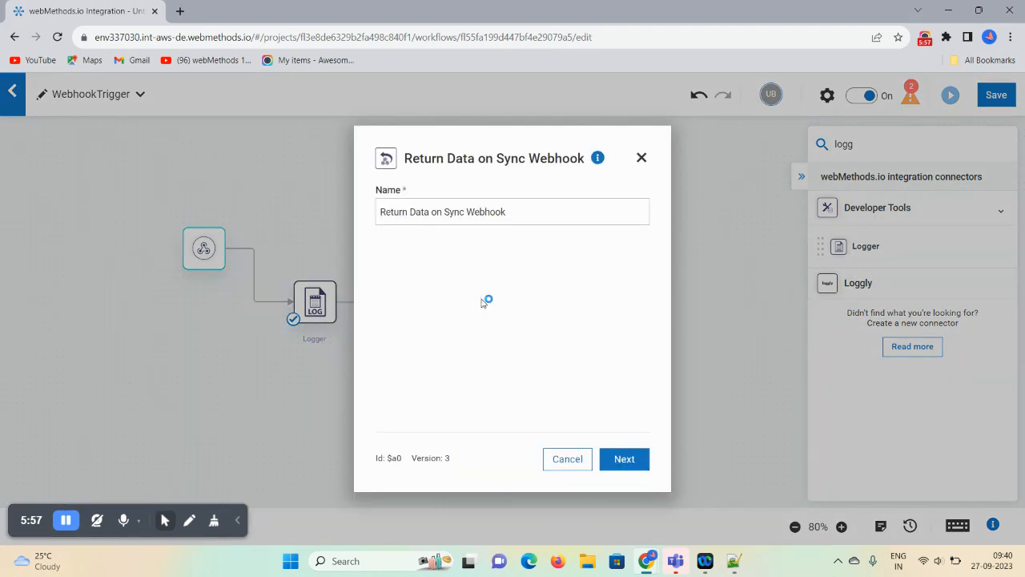
{"action": "left_click", "coordinate": [623, 459]}
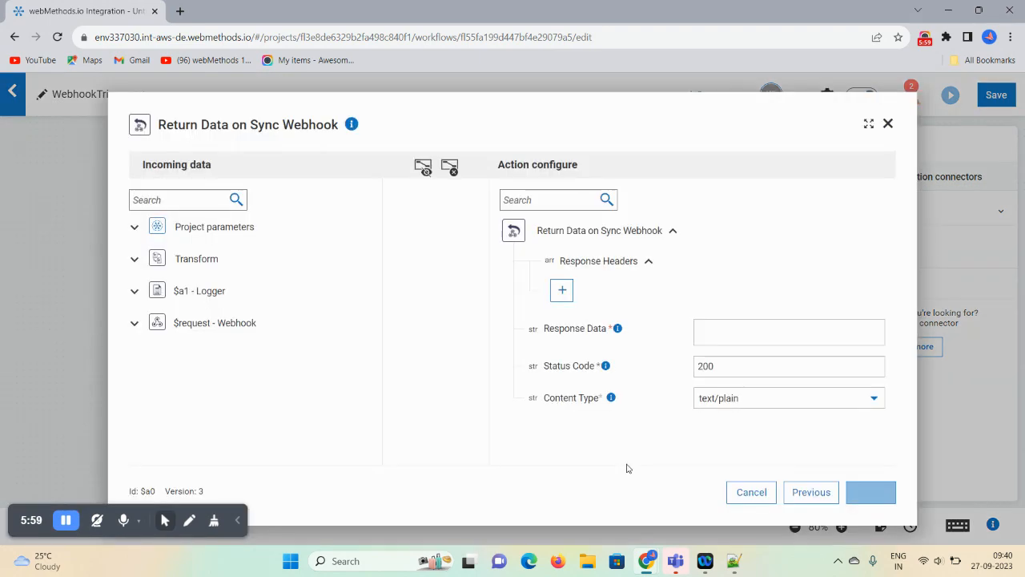
{"action": "left_click", "coordinate": [134, 294]}
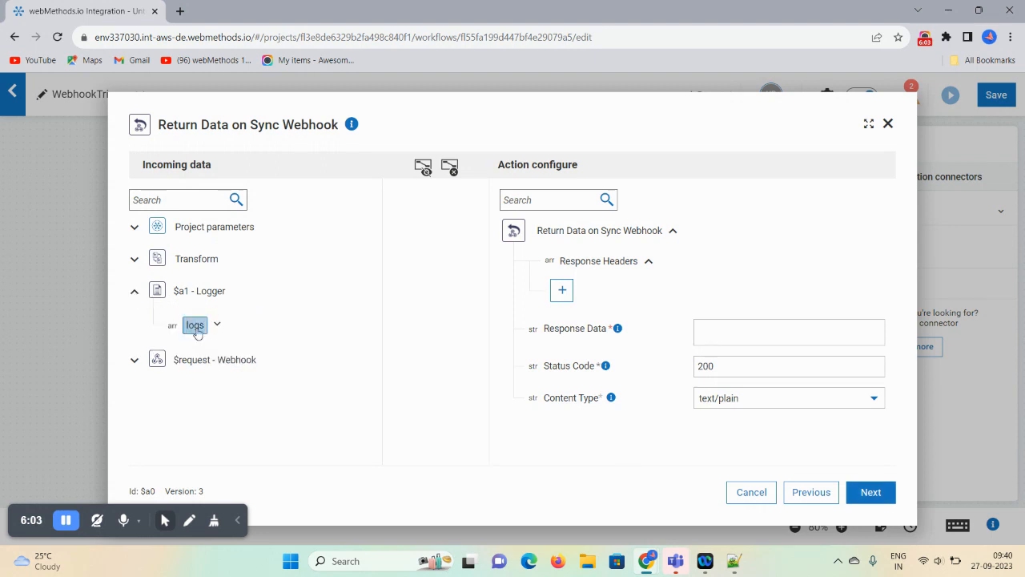
{"action": "left_click_drag", "start_coordinate": [196, 330], "coordinate": [735, 338]}
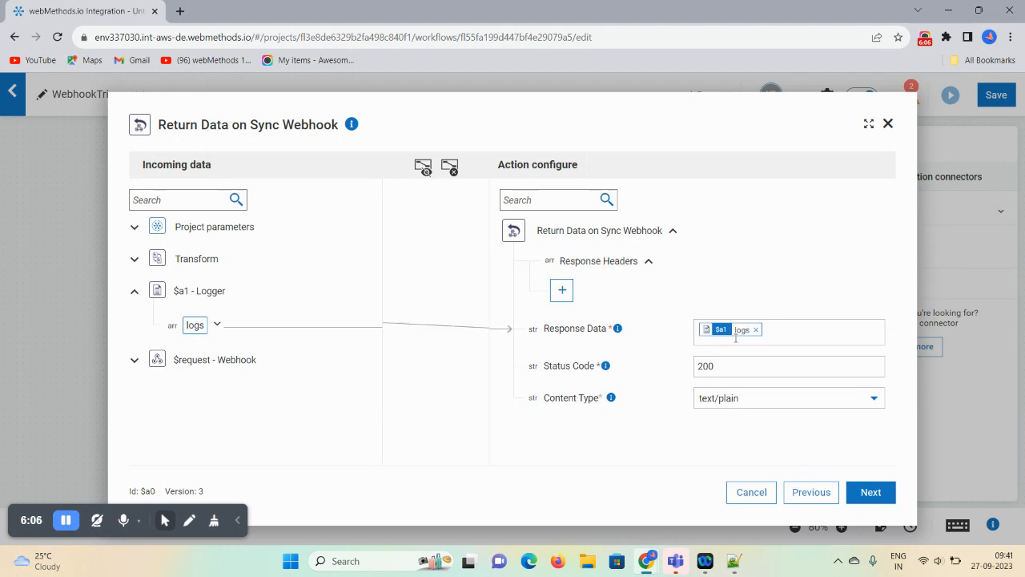
{"action": "left_click", "coordinate": [870, 492]}
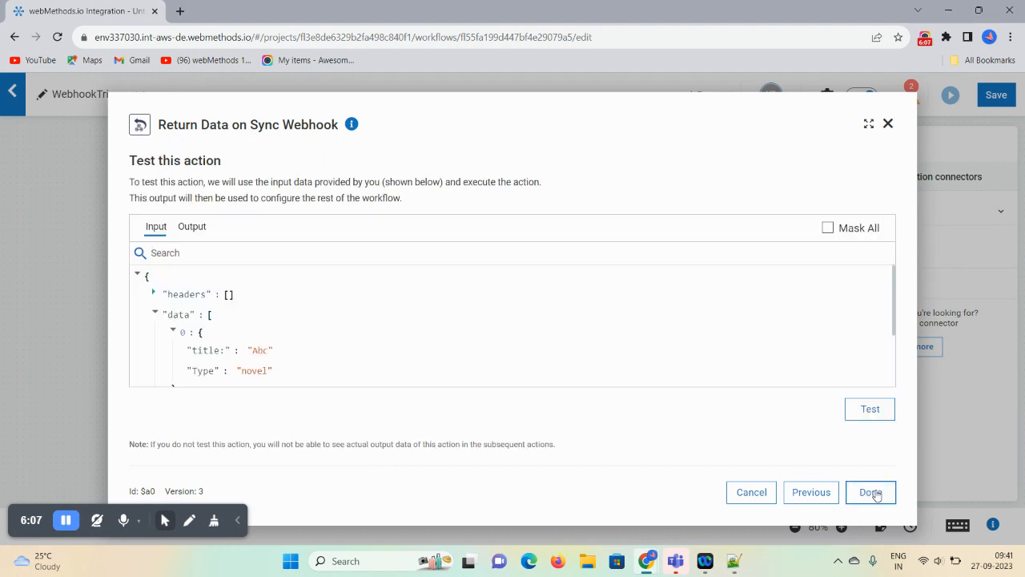
Step: Try testing the Return Data on Sync Webhook action twice, check its input data and close the configuration without finishing it
{"action": "left_click", "coordinate": [876, 414]}
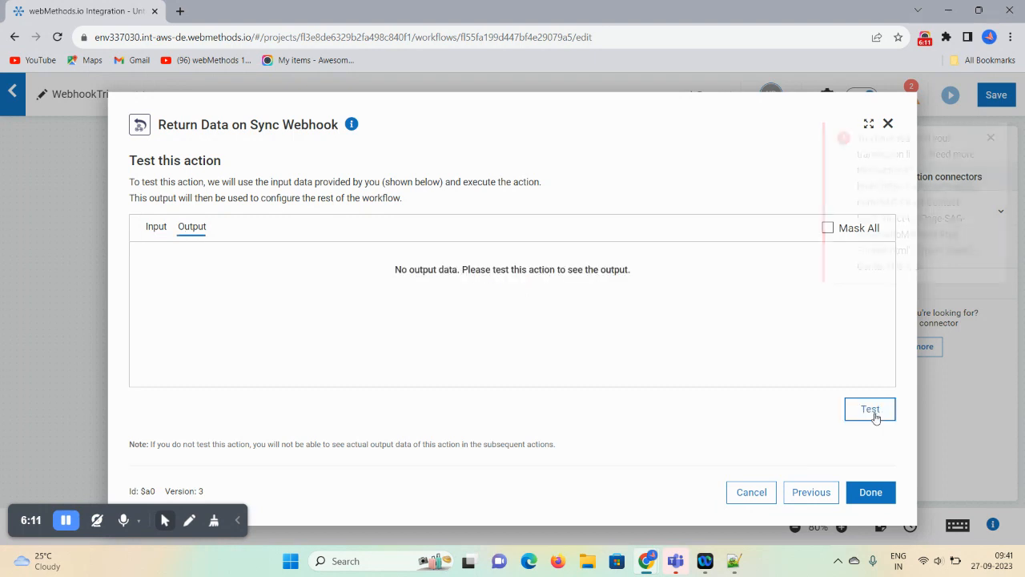
{"action": "left_click", "coordinate": [991, 138]}
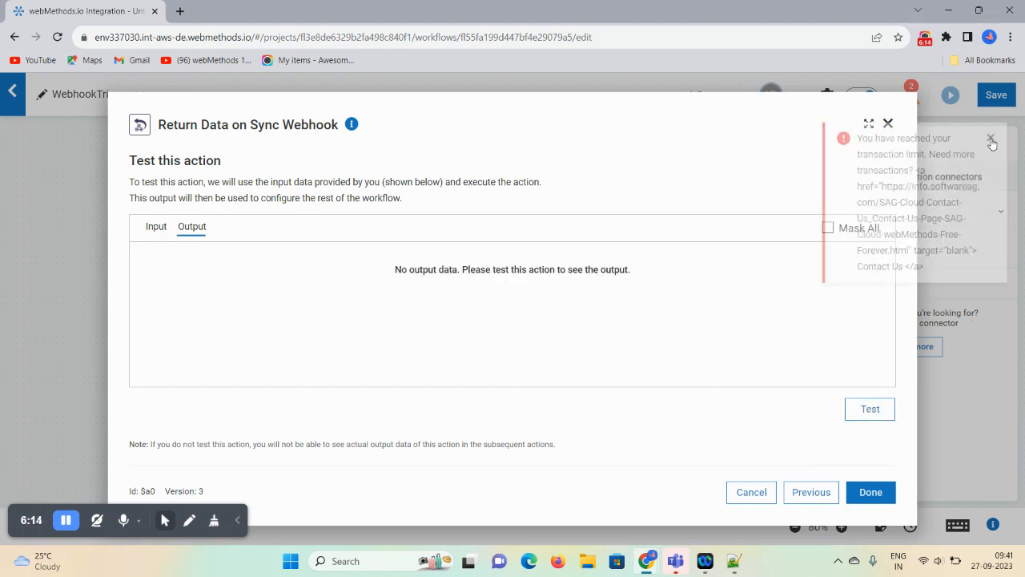
{"action": "left_click", "coordinate": [853, 417]}
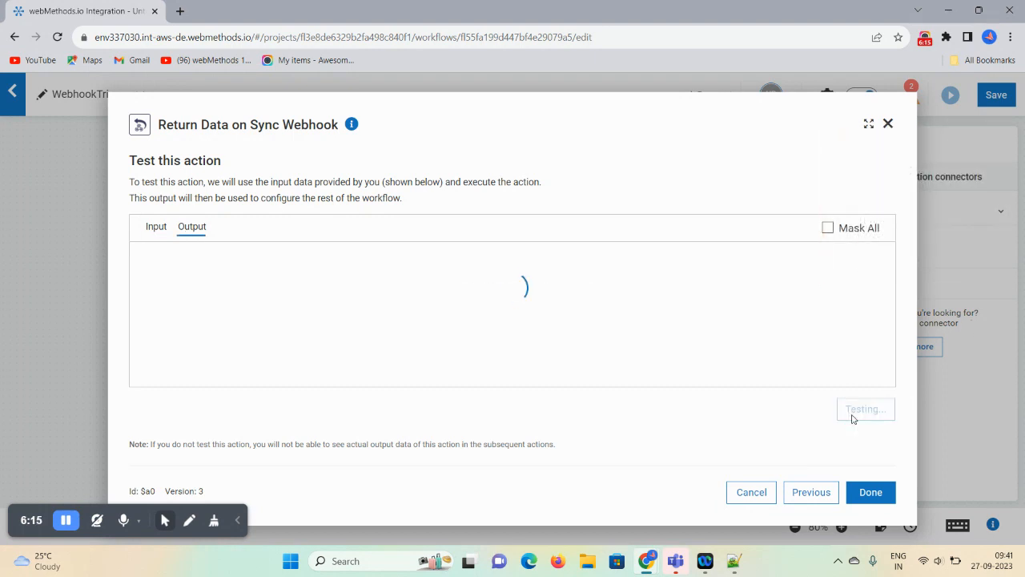
{"action": "left_click", "coordinate": [154, 230]}
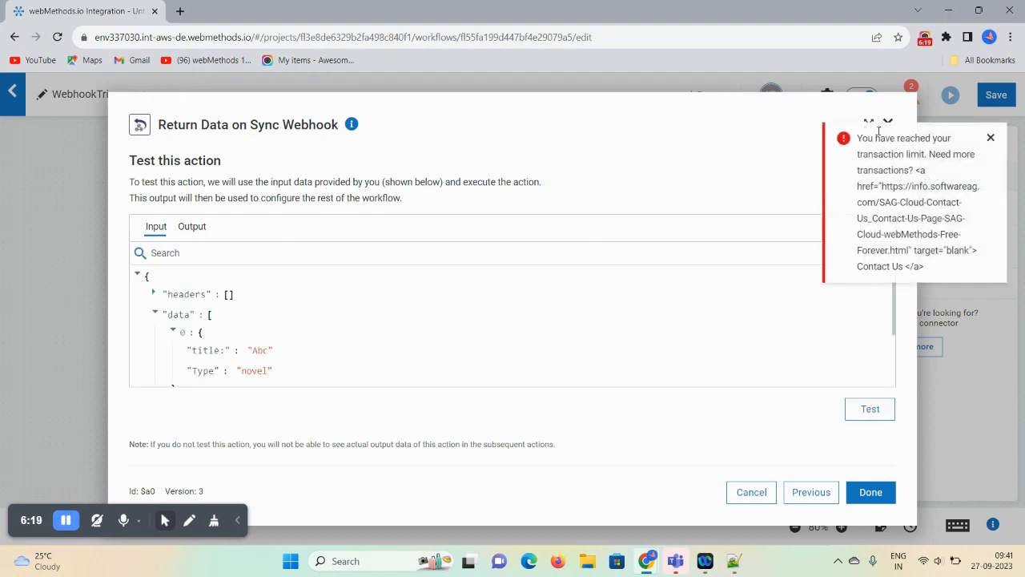
{"action": "left_click", "coordinate": [991, 139]}
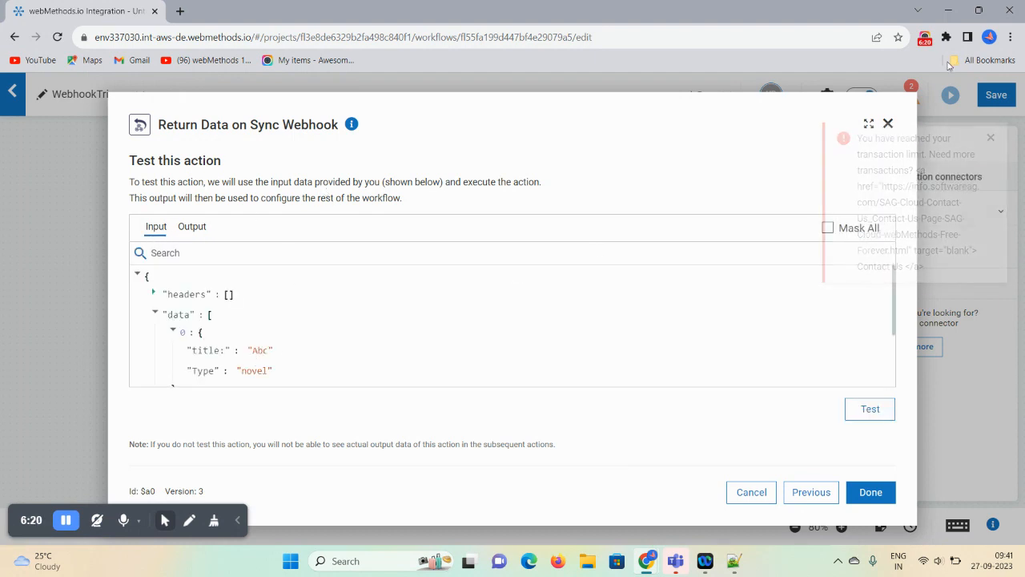
{"action": "left_click", "coordinate": [888, 123]}
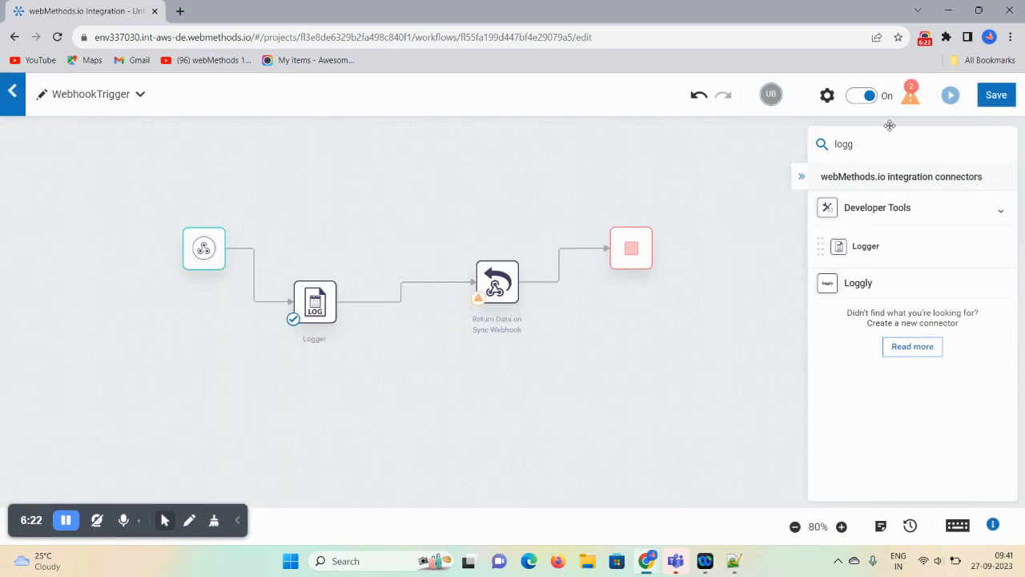
Step: Reconfigure the sync webhook response with a header whose name maps to the request headers and Response Data mapped to the request body
{"action": "double_click", "coordinate": [480, 304]}
{"action": "left_click", "coordinate": [624, 463]}
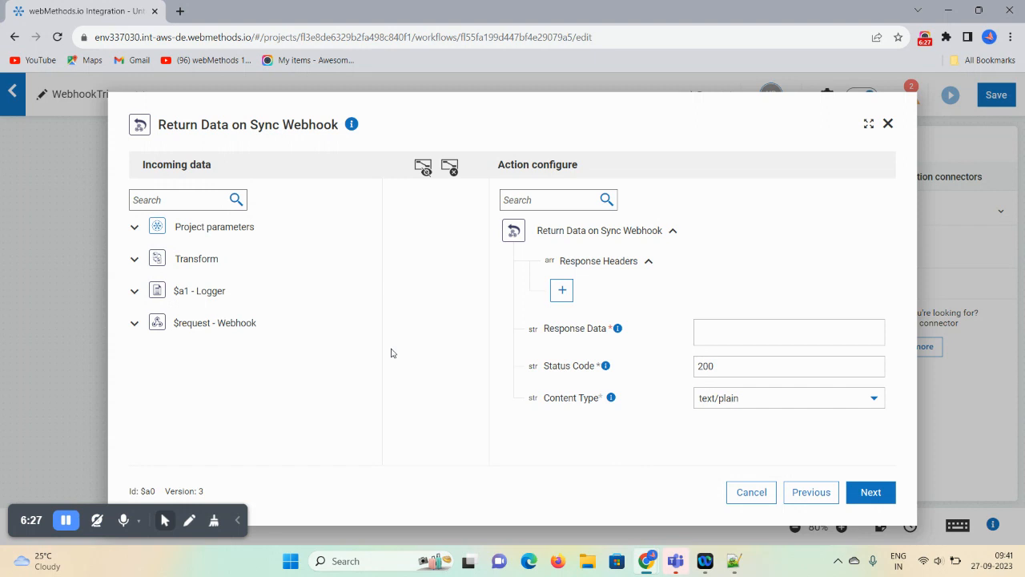
{"action": "left_click", "coordinate": [136, 325]}
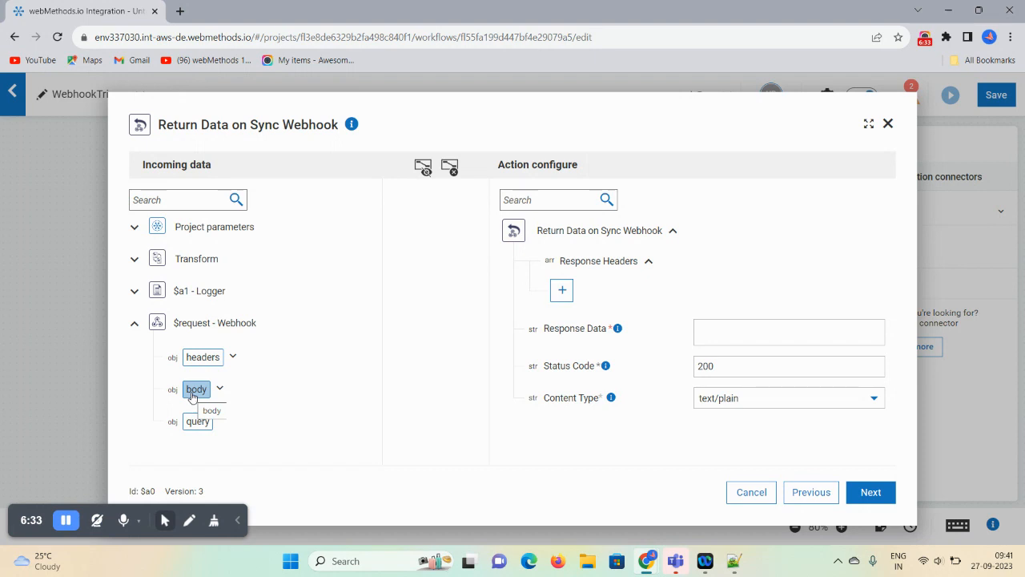
{"action": "left_click", "coordinate": [562, 291]}
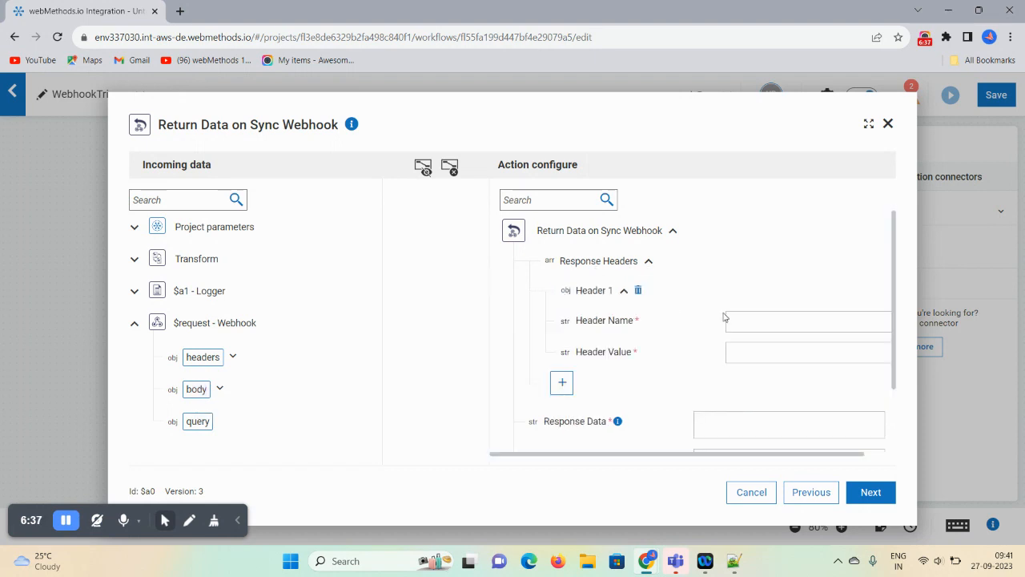
{"action": "left_click_drag", "start_coordinate": [202, 357], "coordinate": [754, 330]}
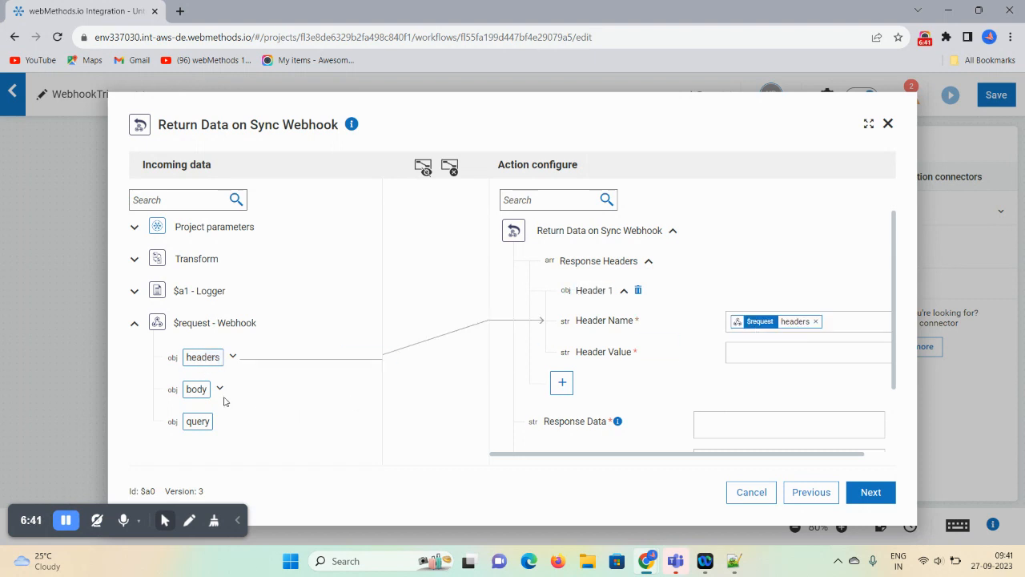
{"action": "left_click_drag", "start_coordinate": [199, 391], "coordinate": [745, 432]}
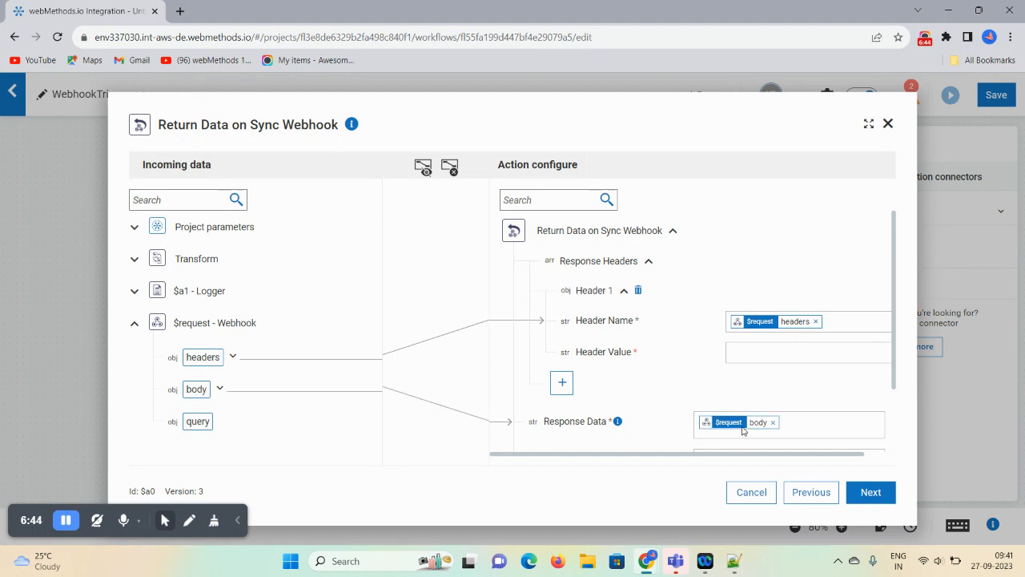
{"action": "left_click", "coordinate": [879, 495]}
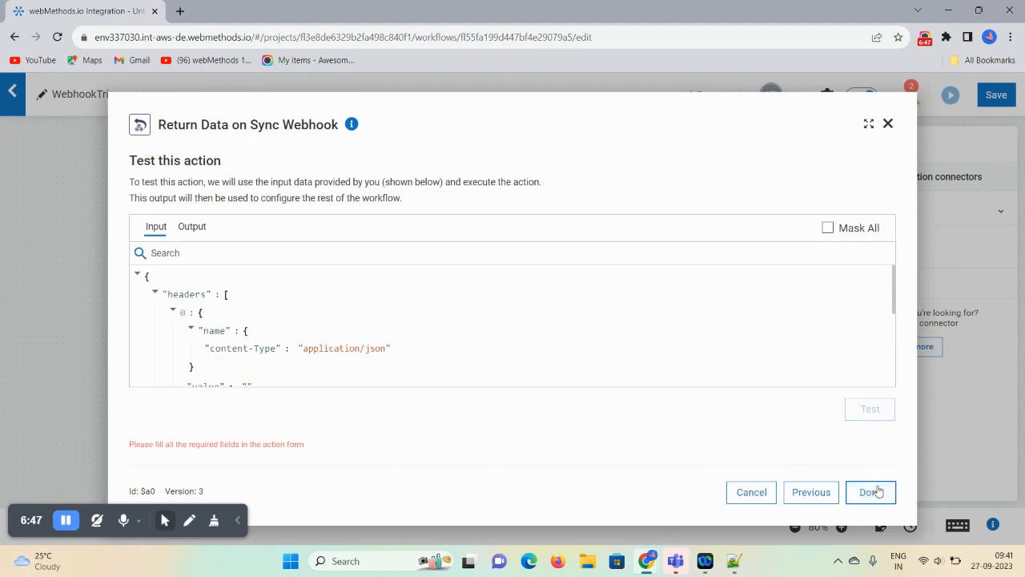
{"action": "left_click", "coordinate": [877, 492]}
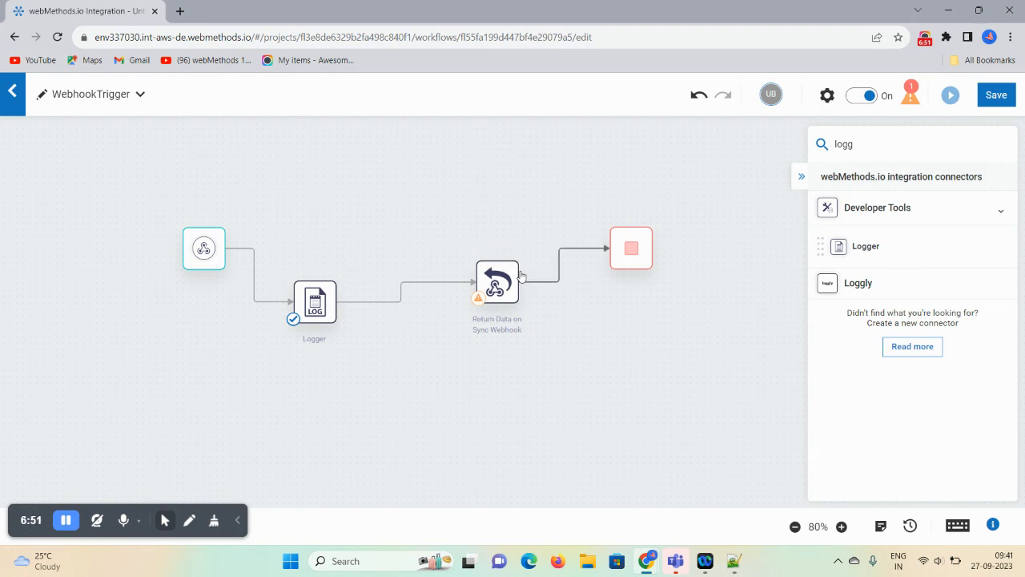
Step: Search the connectors for "we" and place a second Return Data on Sync Webhook action near the existing one
{"action": "mouse_move", "coordinate": [512, 265]}
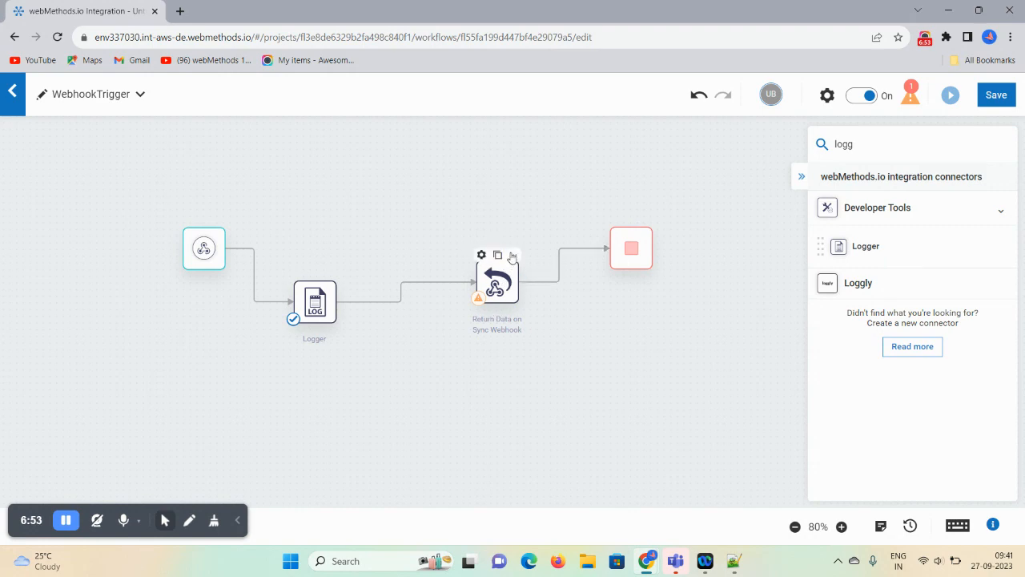
{"action": "left_click_drag", "start_coordinate": [870, 142], "coordinate": [806, 140]}
{"action": "left_click", "coordinate": [806, 140]}
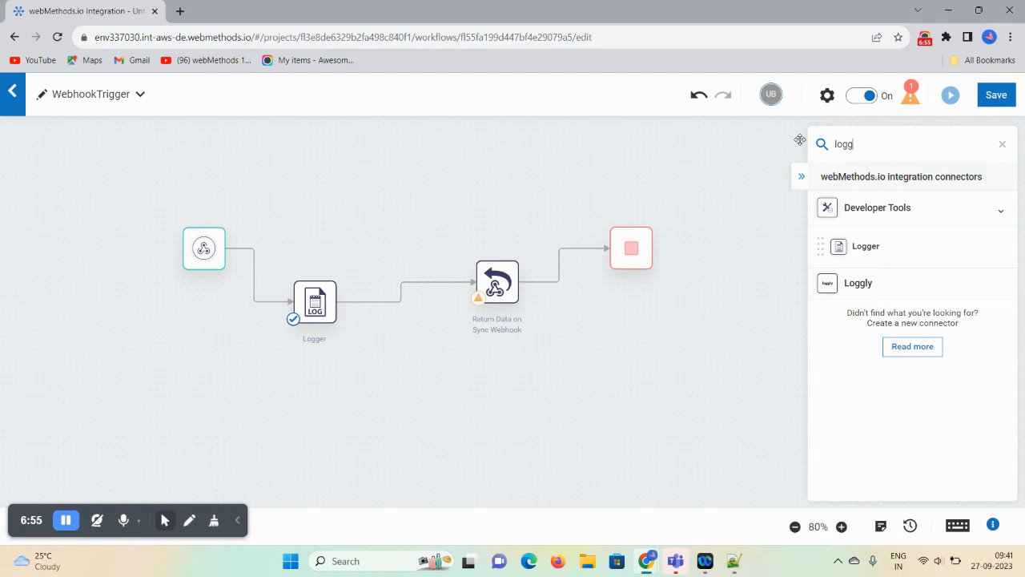
{"action": "left_click_drag", "start_coordinate": [856, 143], "coordinate": [827, 144]}
{"action": "type", "text": "we"}
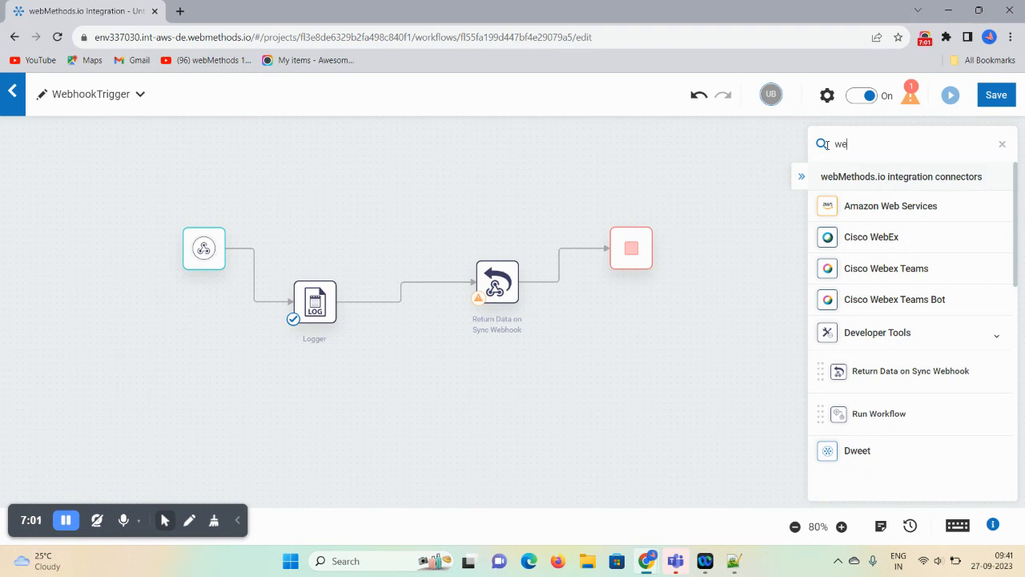
{"action": "left_click_drag", "start_coordinate": [904, 373], "coordinate": [570, 300]}
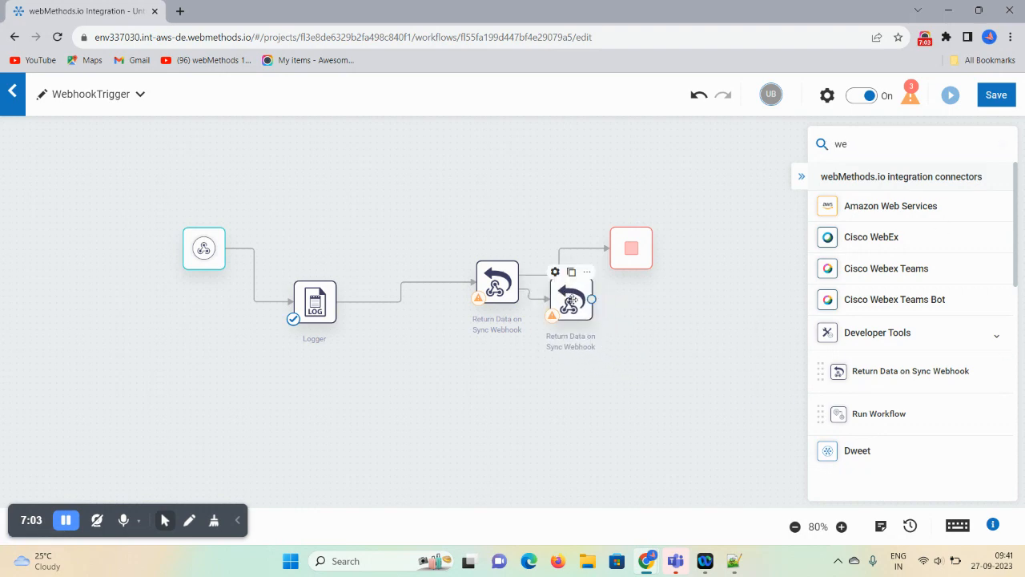
Step: Delete the original Return Data on Sync Webhook action and connect its replacement between the Logger and the workflow's end node
{"action": "mouse_move", "coordinate": [503, 272]}
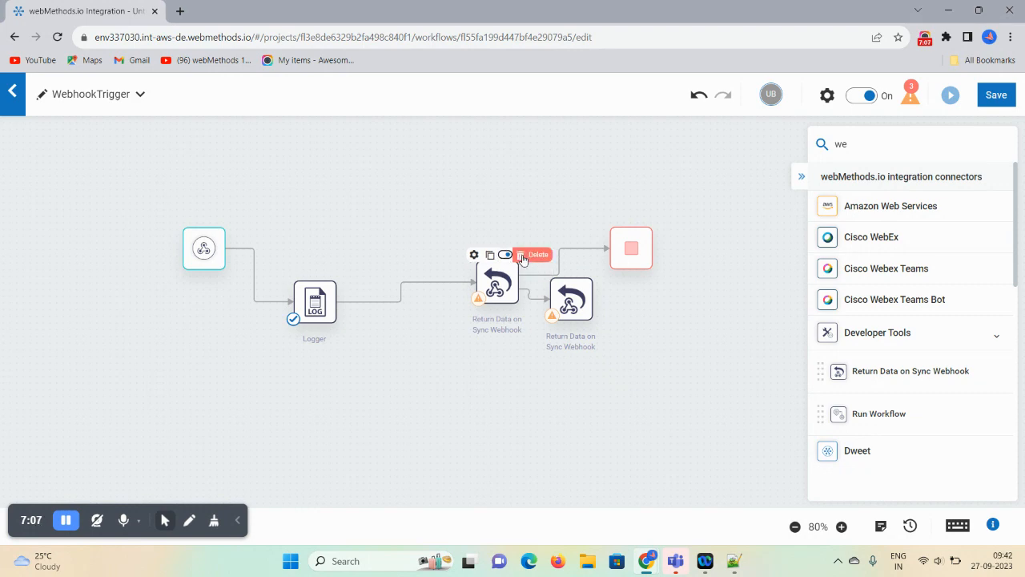
{"action": "left_click", "coordinate": [521, 257]}
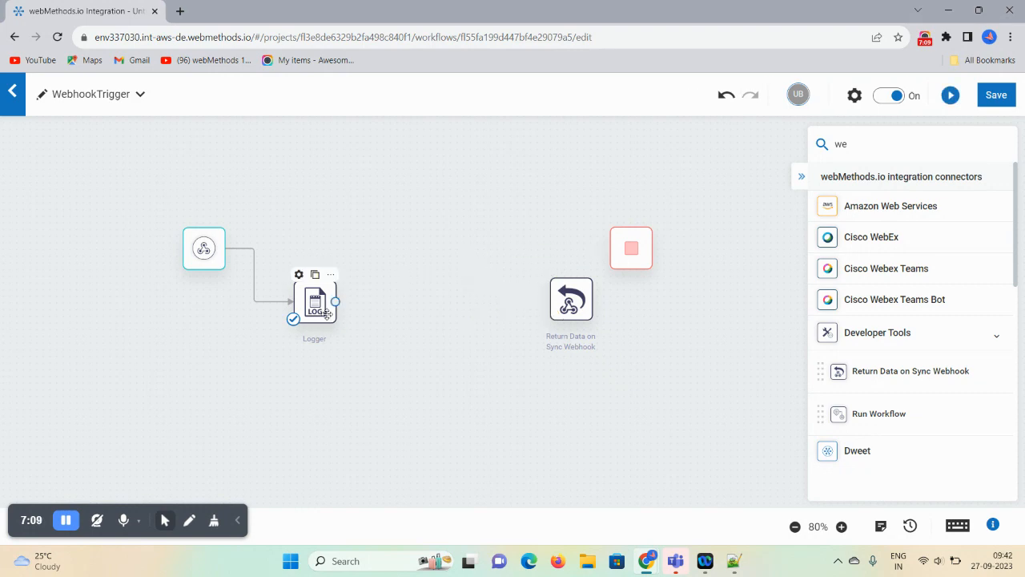
{"action": "left_click_drag", "start_coordinate": [549, 290], "coordinate": [482, 267]}
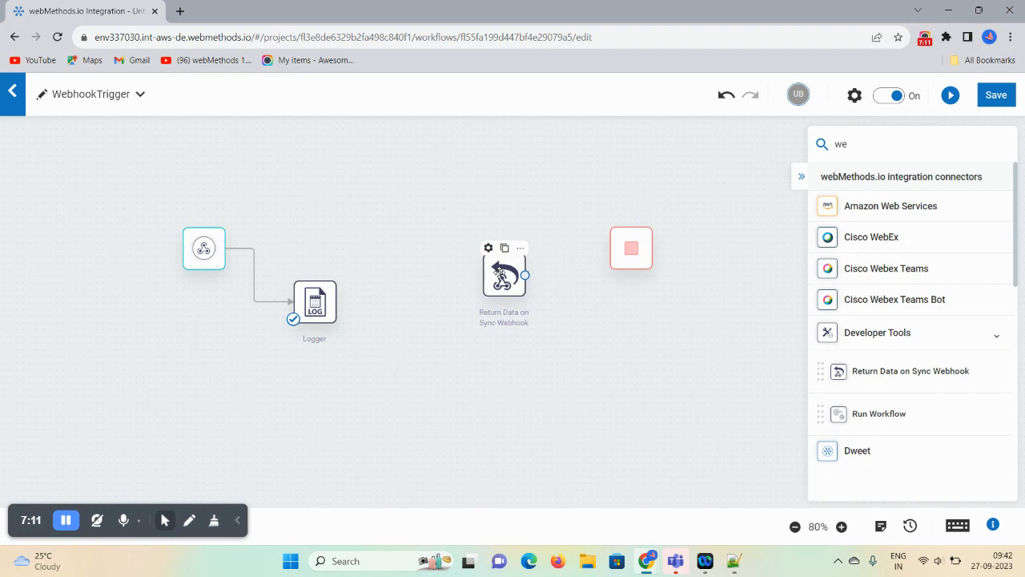
{"action": "left_click_drag", "start_coordinate": [337, 301], "coordinate": [611, 247]}
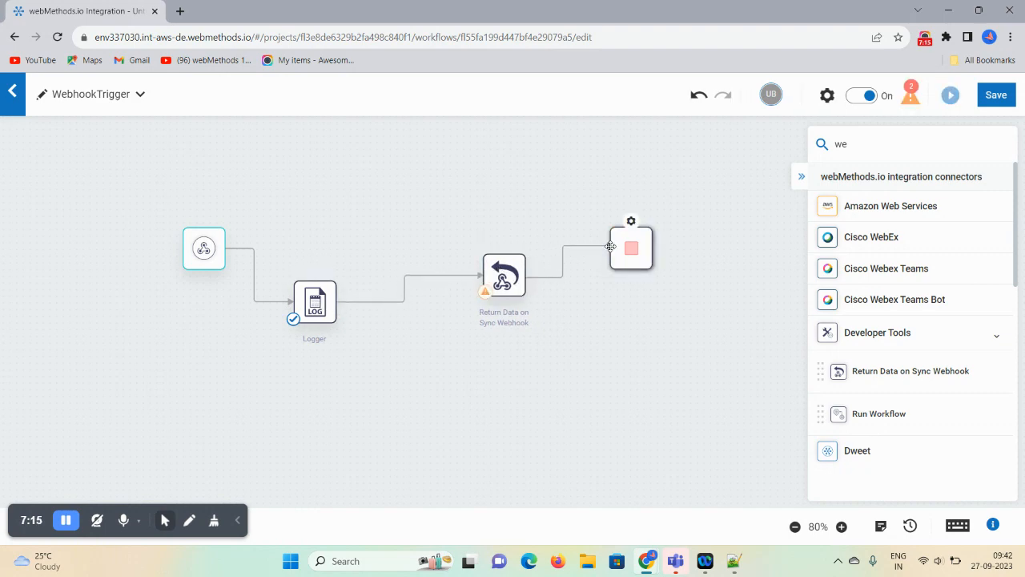
Step: Configure the new Return Data on Sync Webhook action with the Logger's logs mapped to Response Data and finish its setup
{"action": "left_click", "coordinate": [486, 293]}
{"action": "left_click", "coordinate": [623, 458]}
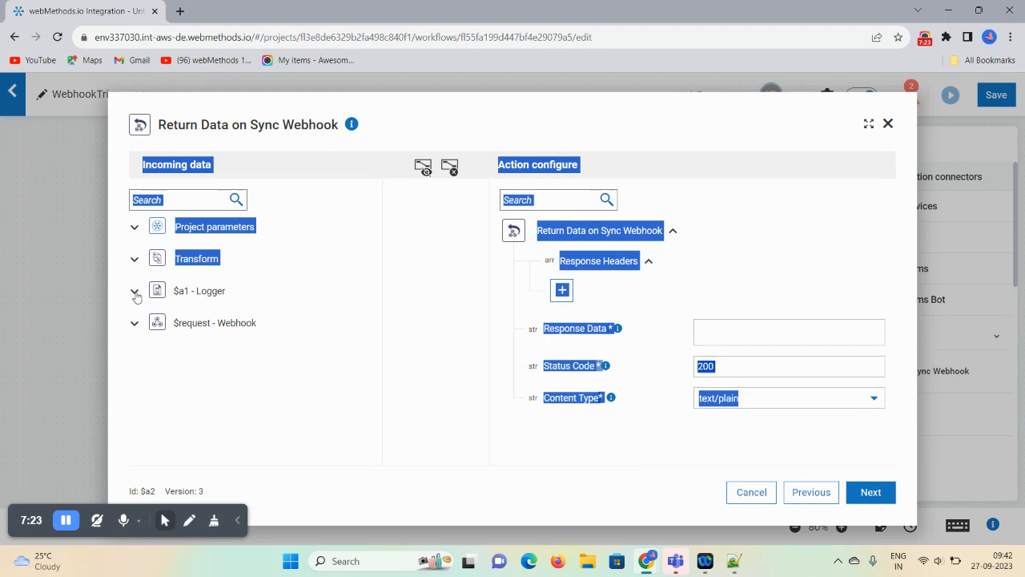
{"action": "left_click", "coordinate": [135, 292]}
{"action": "left_click_drag", "start_coordinate": [196, 326], "coordinate": [727, 337]}
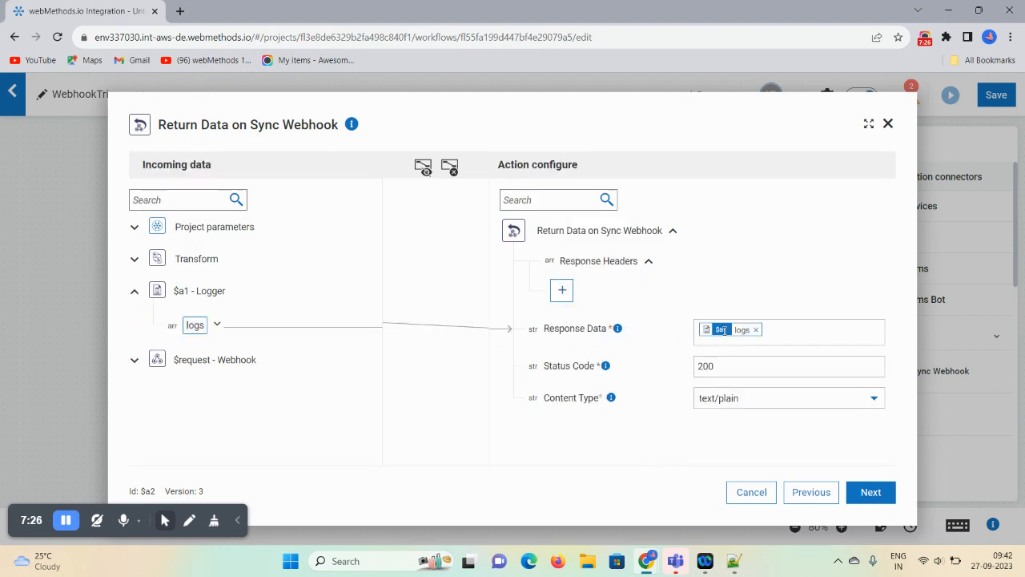
{"action": "left_click", "coordinate": [876, 501]}
{"action": "left_click", "coordinate": [875, 500]}
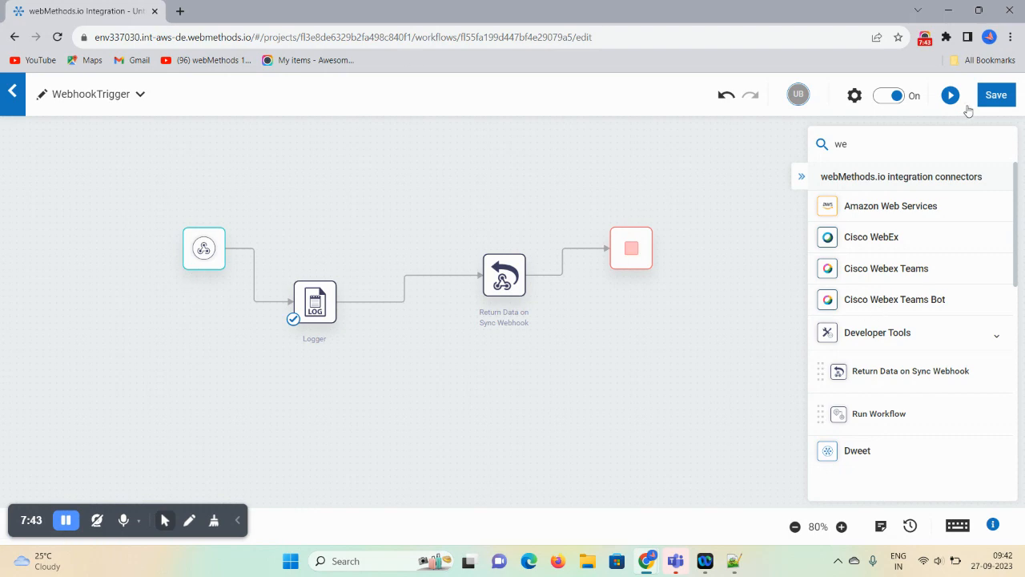
Step: Save the WebhookTrigger workflow, try to run it and dismiss the notification
{"action": "left_click", "coordinate": [1003, 99]}
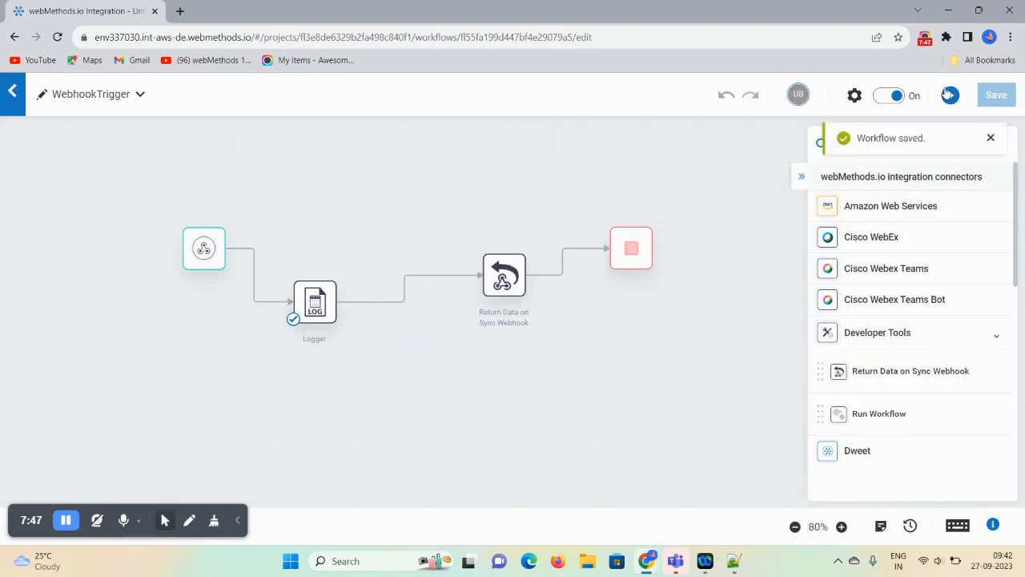
{"action": "left_click", "coordinate": [950, 96]}
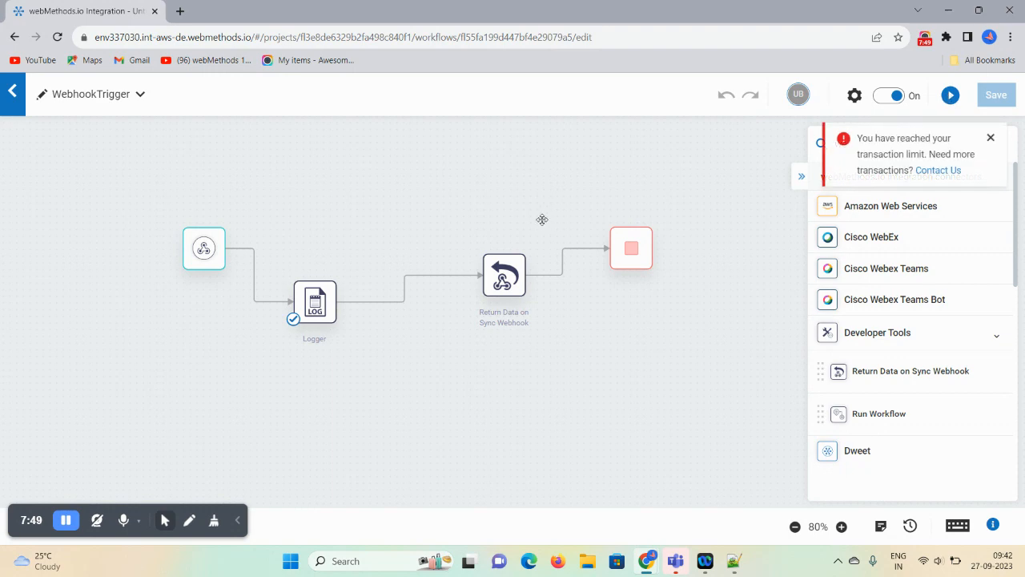
{"action": "left_click", "coordinate": [991, 139]}
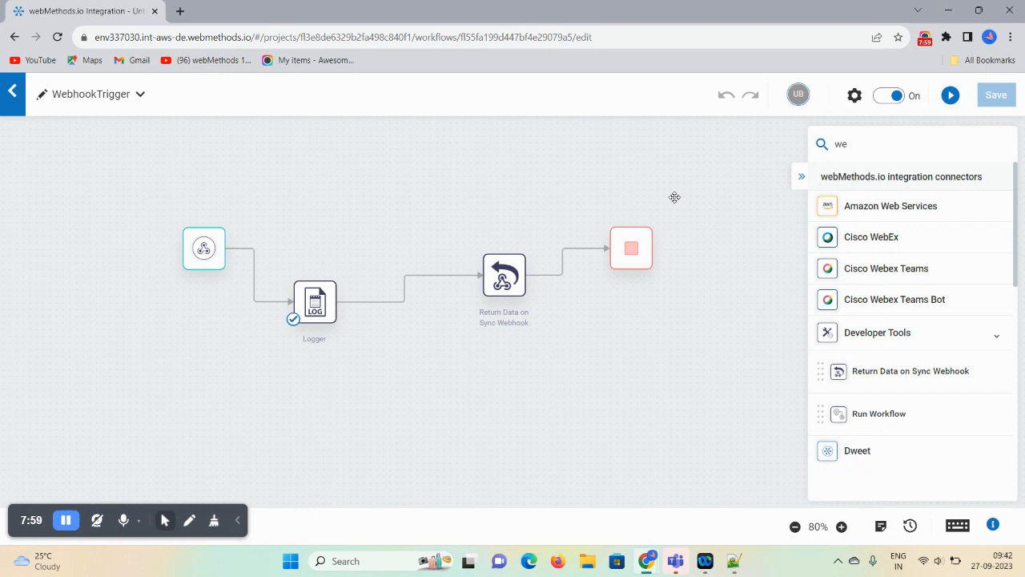
{"action": "left_click", "coordinate": [926, 40]}
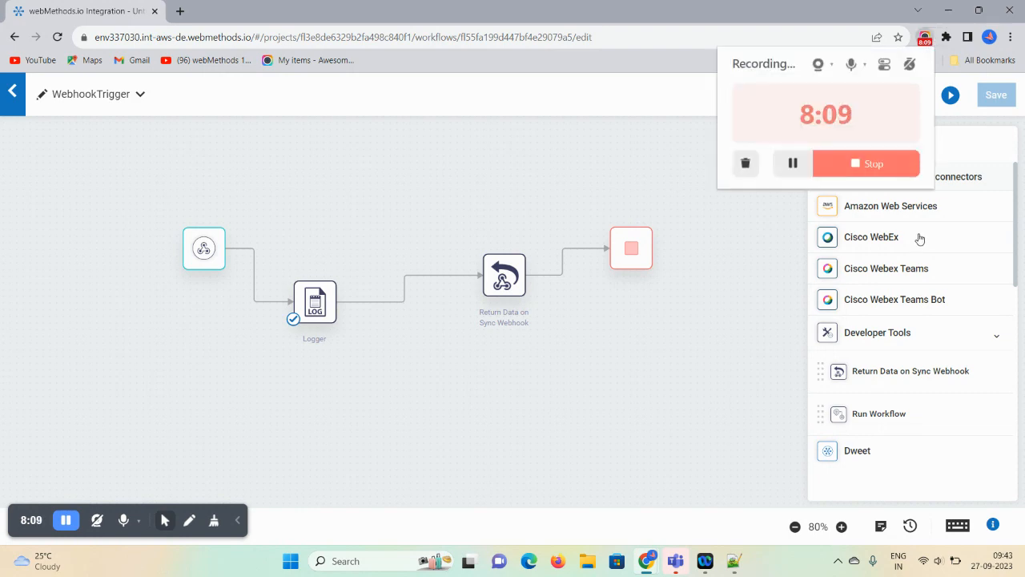